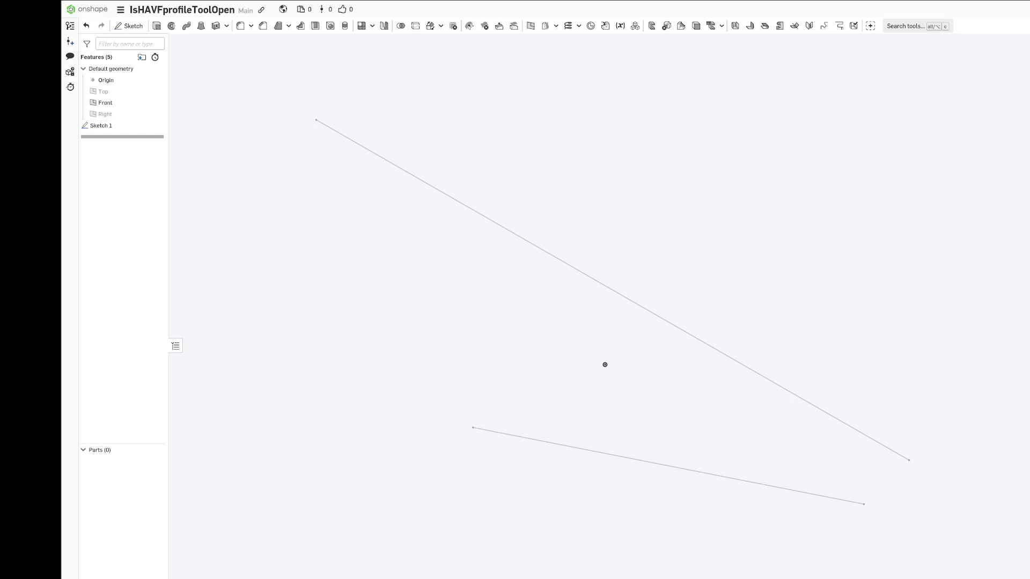
Find the public HAVF Profile custom feature by searching "havf profile" and add it to the toolbar
left_click(871, 26)
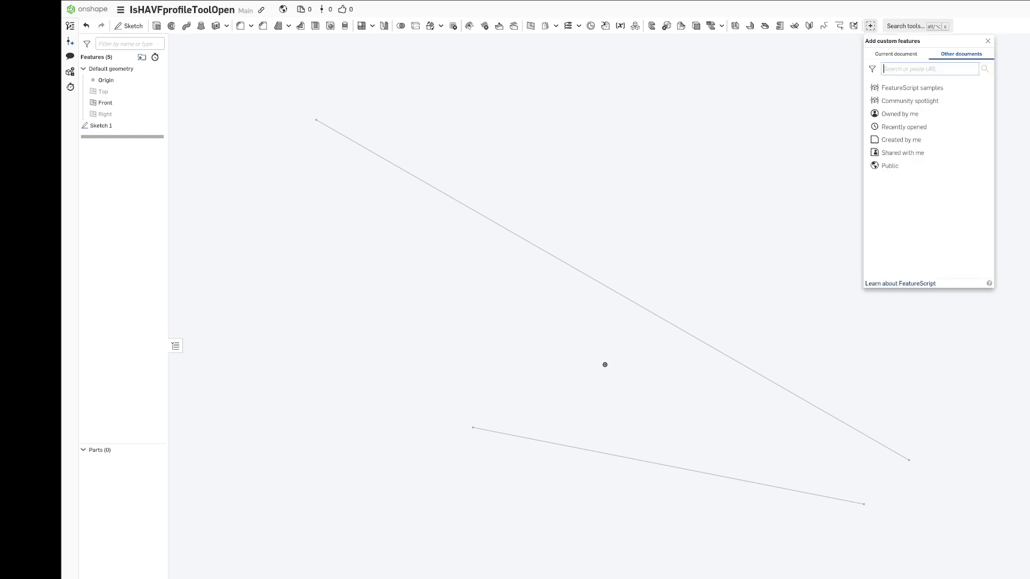
type("havf profile")
key("Return")
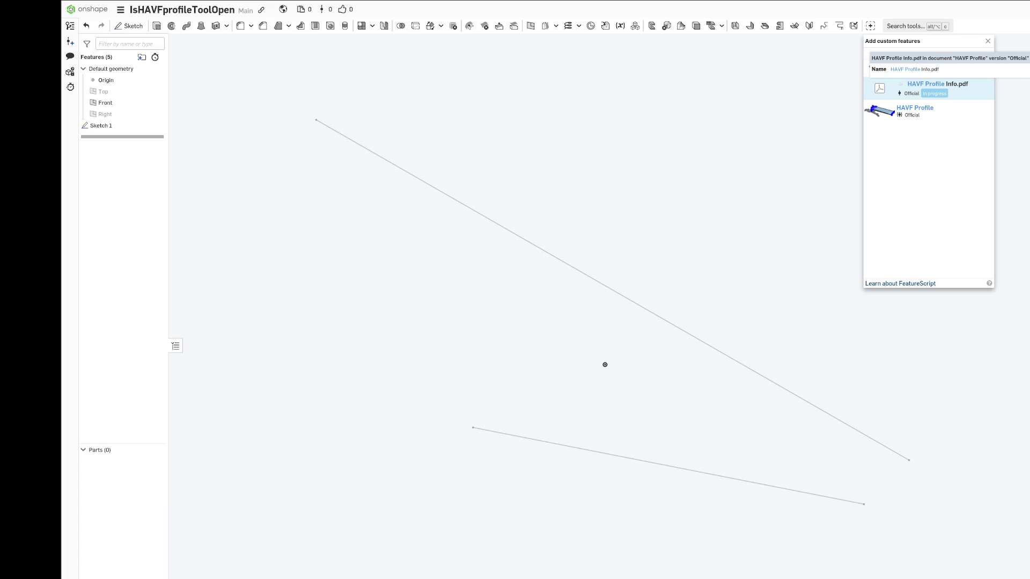
left_click(915, 110)
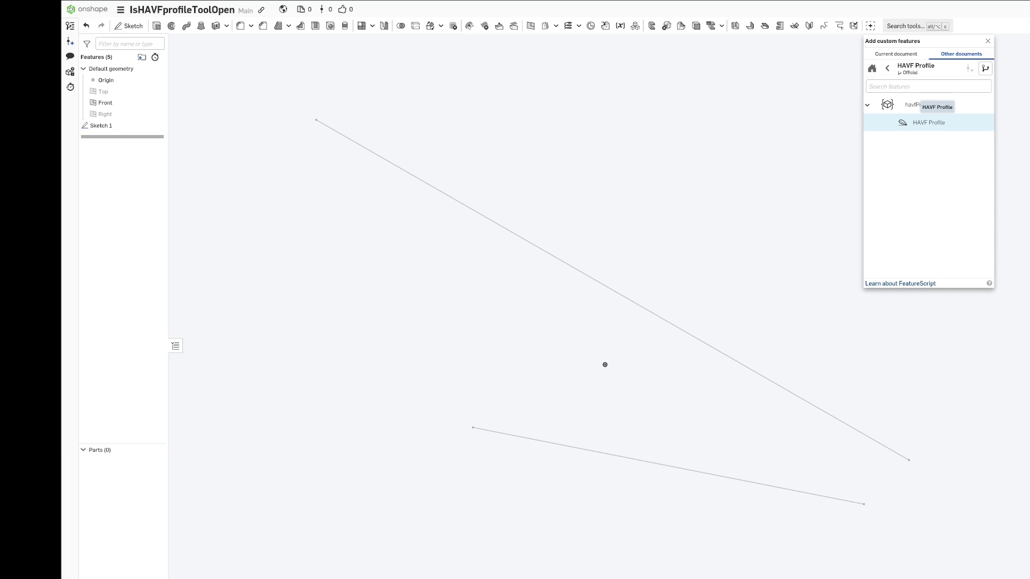
left_click(928, 122)
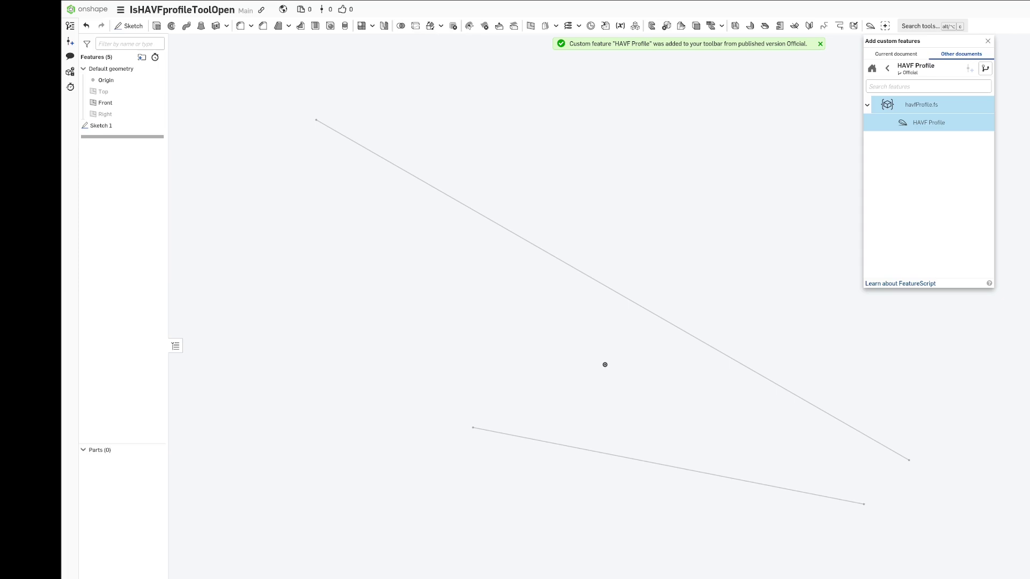
key("Escape")
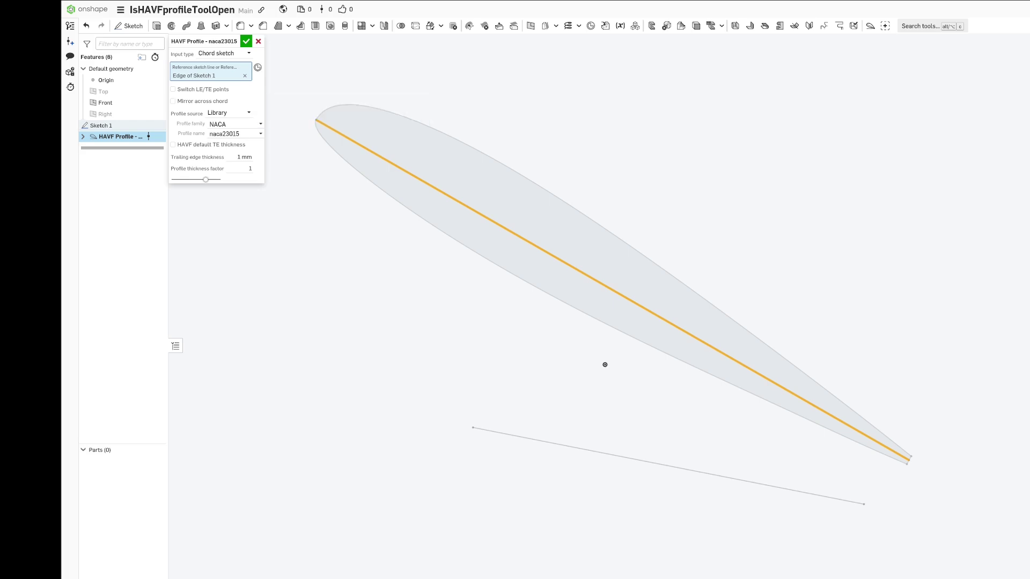
Try the NACA library profiles naca2412 and naca4415 on the upper chord line
left_click(236, 134)
scroll(236, 202, "down", 2)
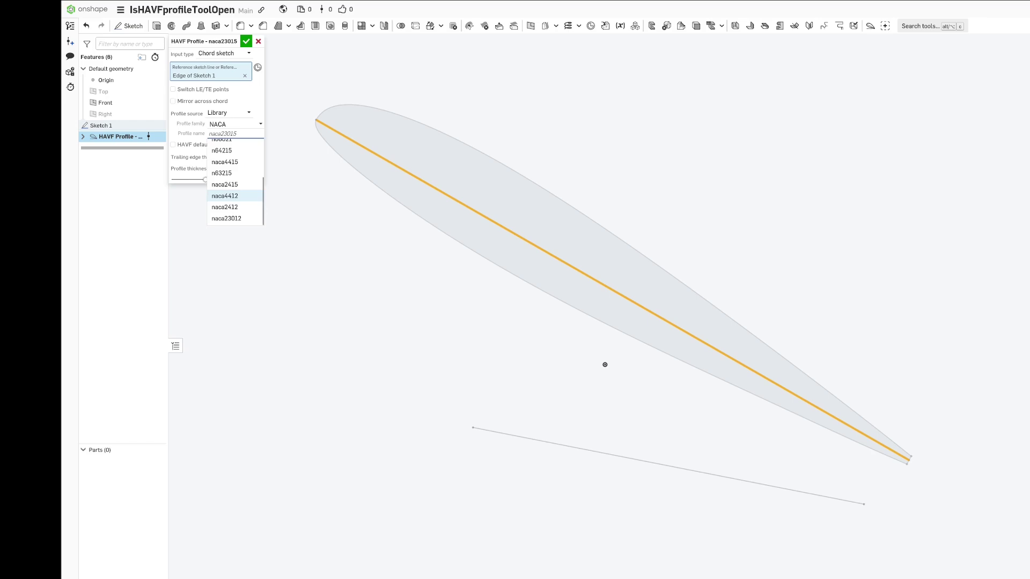
left_click(237, 206)
key("Down")
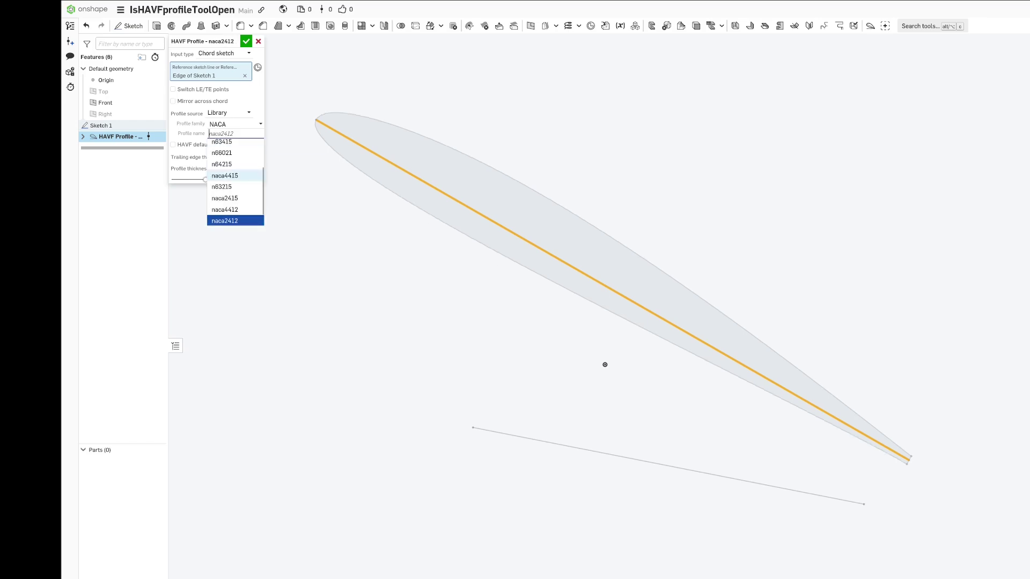
key("Return")
Change the profile family to GOTTINGEN and choose the goe602 profile
left_click(236, 124)
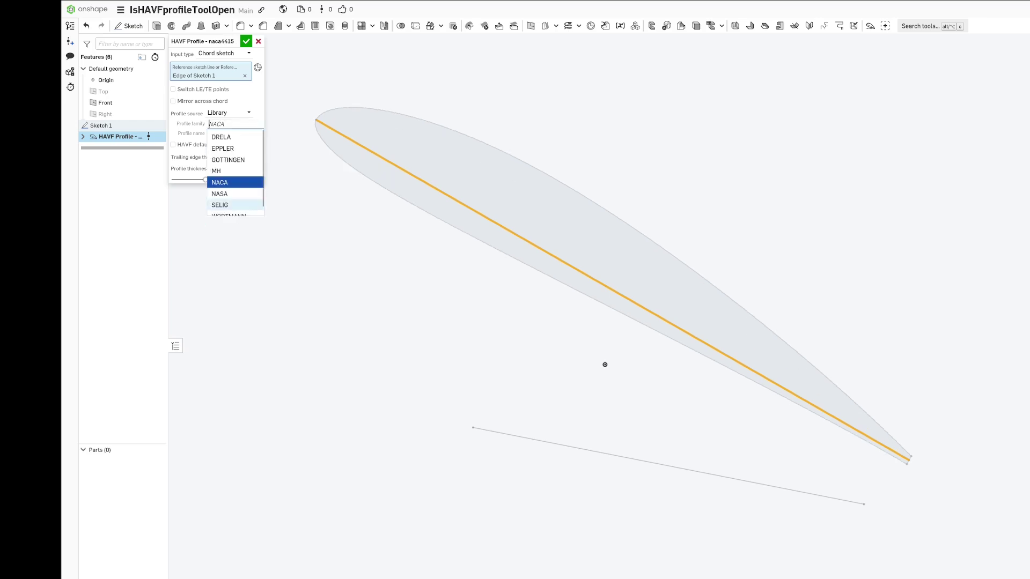
left_click(236, 160)
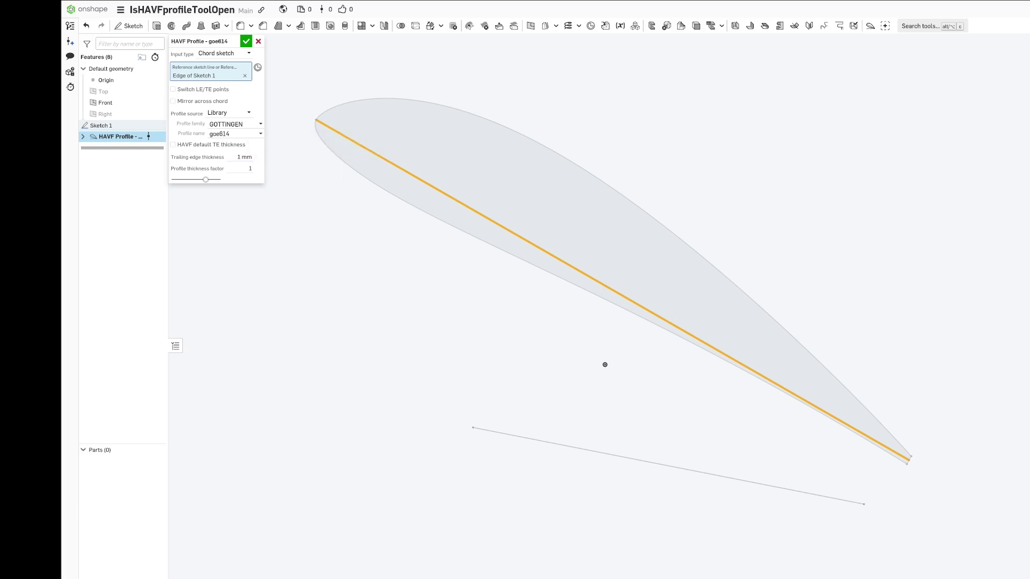
left_click(236, 134)
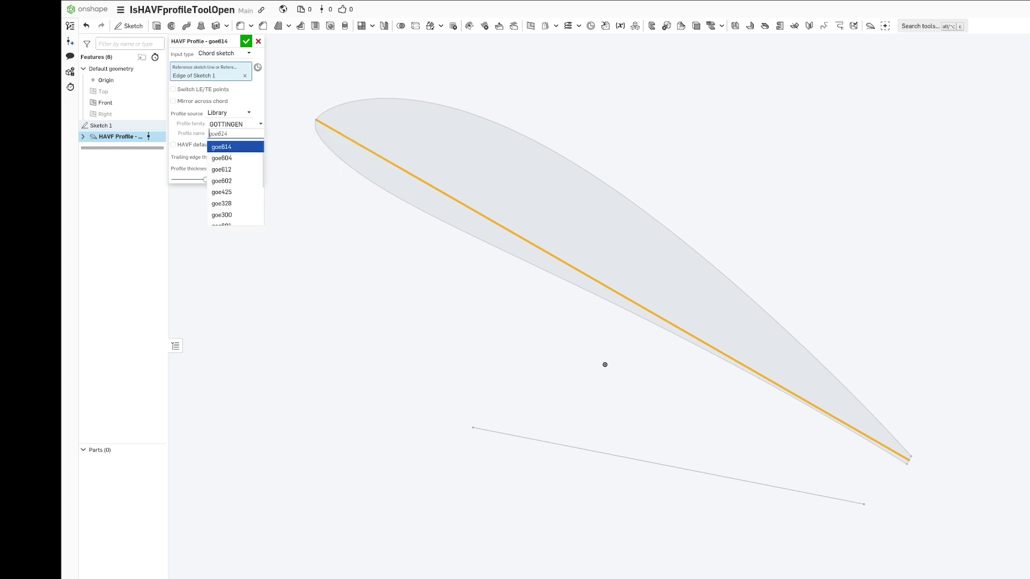
left_click(231, 179)
Try the Switch LE/TE points and Mirror across chord options on the goe602 profile, restoring both to off
key("shift+Tab")
key("shift+Tab")
key("shift+Tab")
key("shift+Tab")
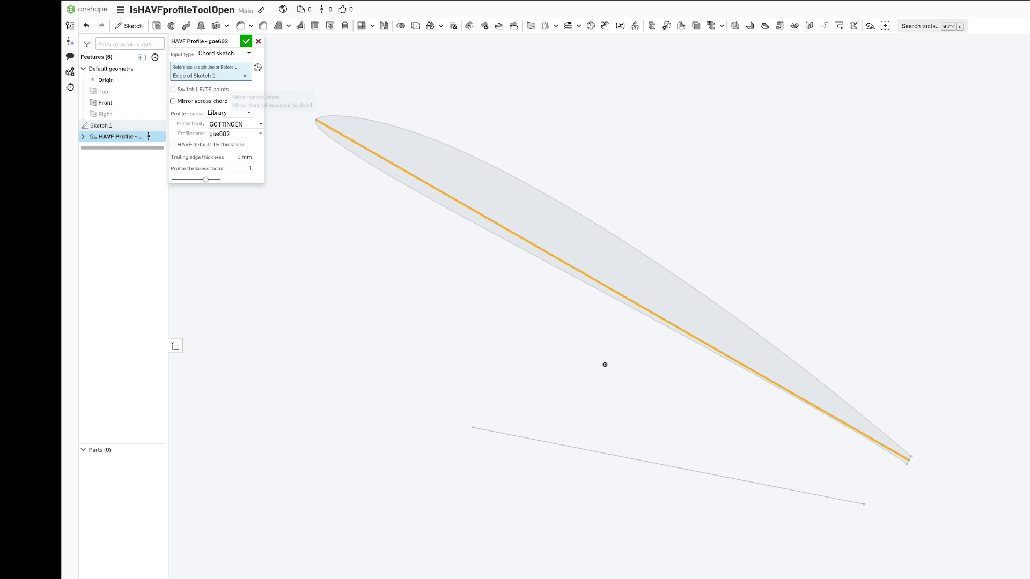
key("space")
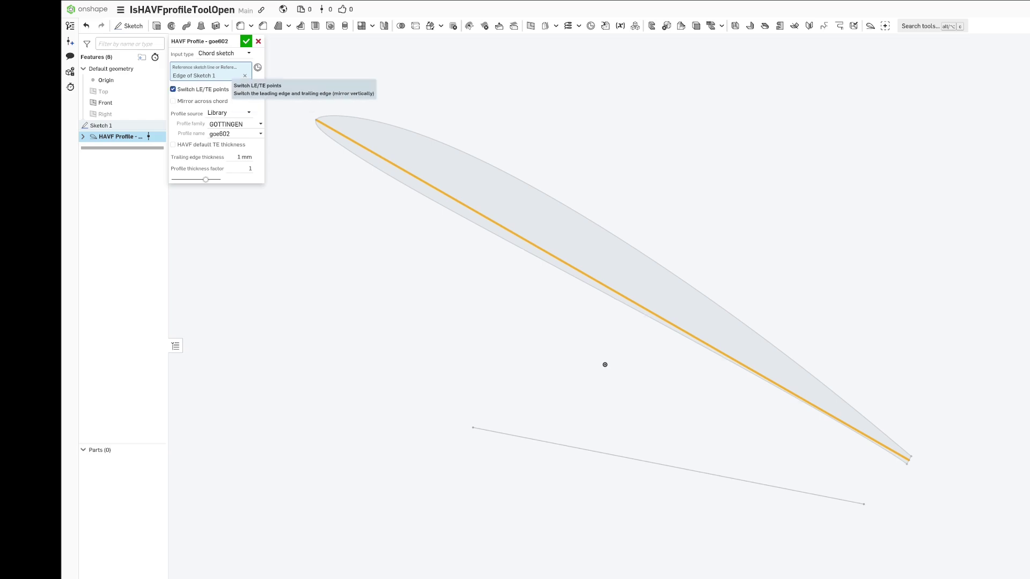
key("space")
key("Tab")
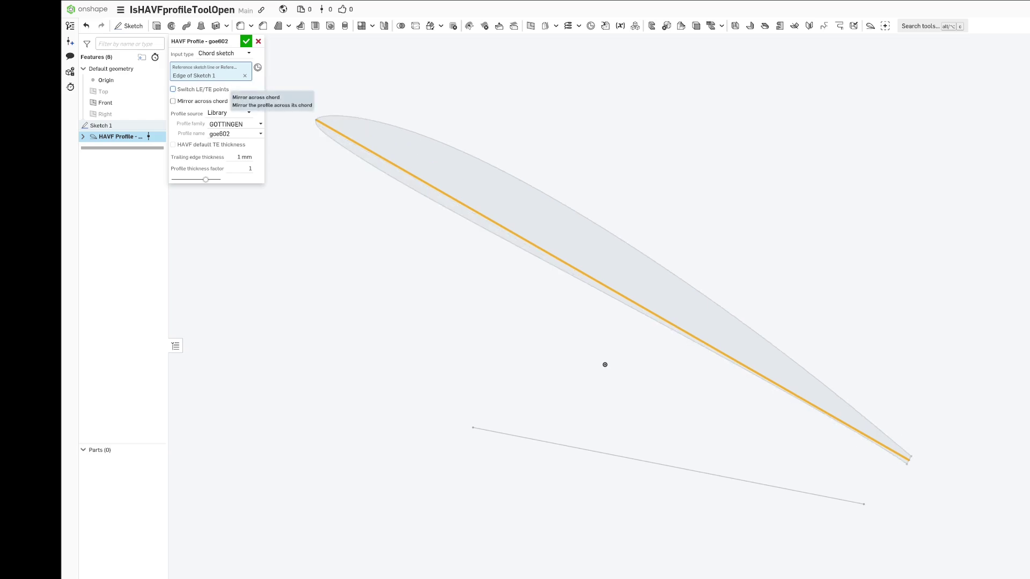
key("space")
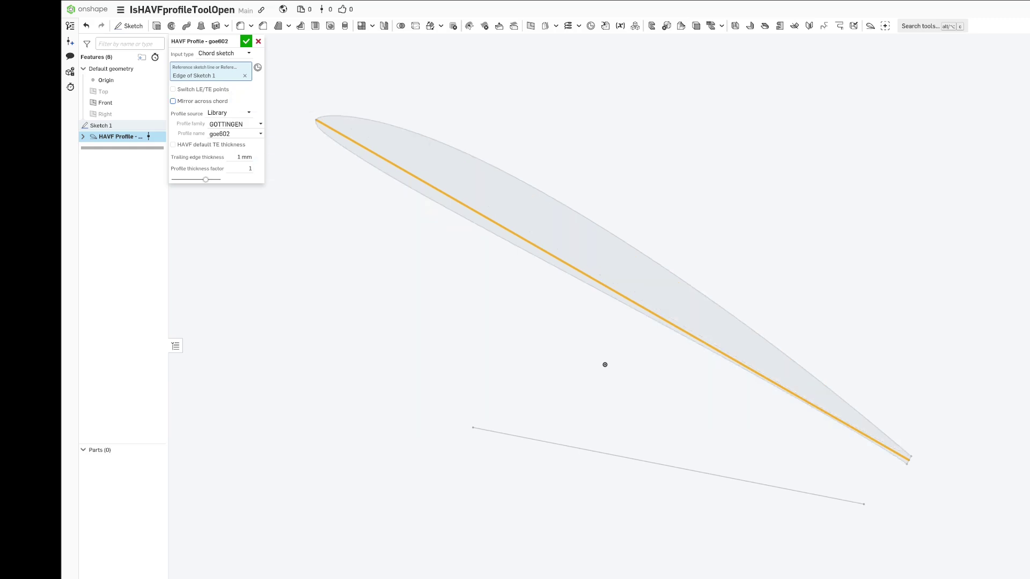
Try a profile thickness factor of 2, and settle on a factor of 3
left_click(242, 168)
type("2")
key("Return")
type("3")
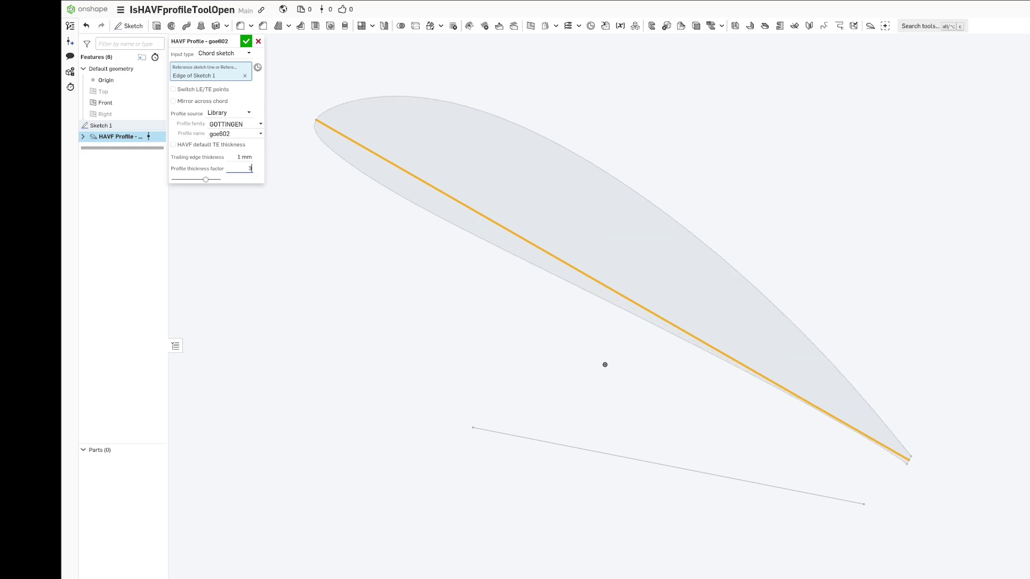
key("Return")
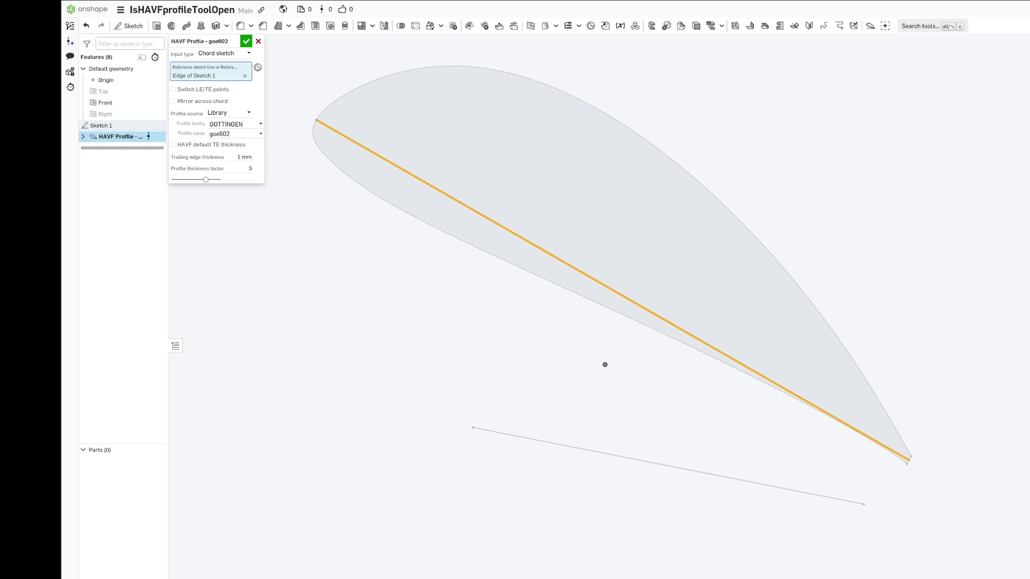
Switch to the HAVF airfoil catalogue PDF and examine its airfoil plots and spline coordinate tables
key("super")
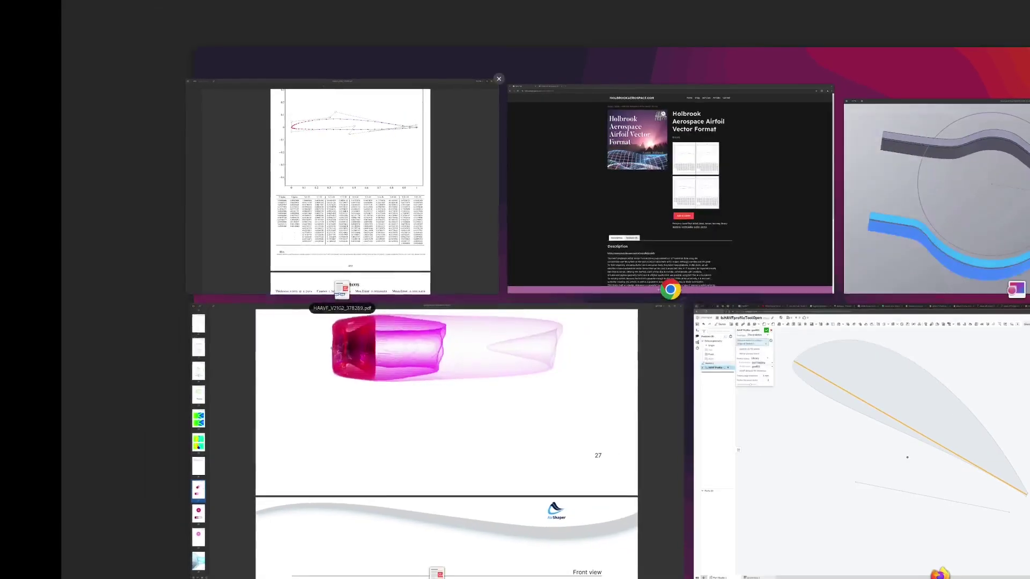
left_click(344, 188)
scroll(557, 290, "down", 15)
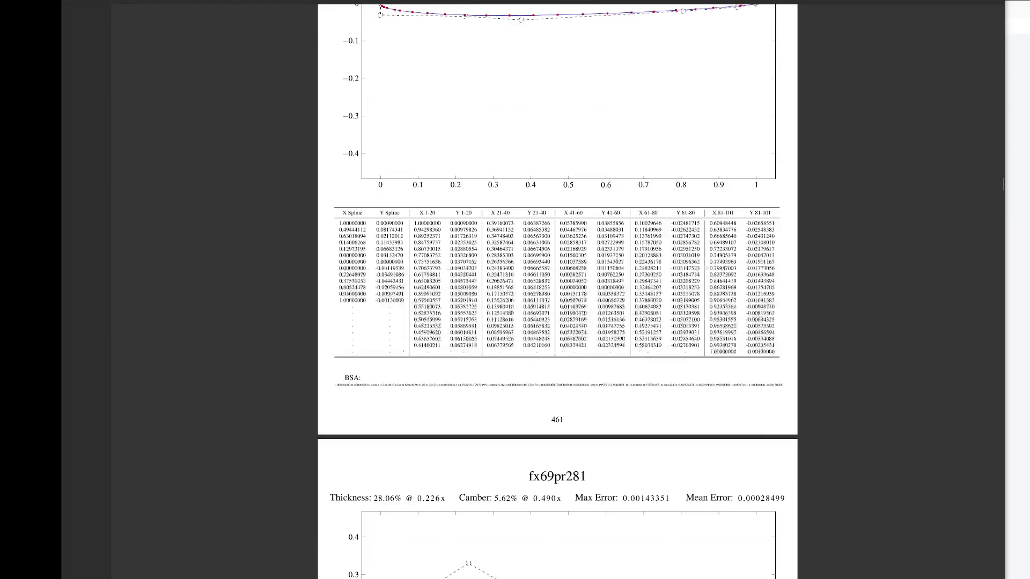
scroll(557, 289, "down", 15)
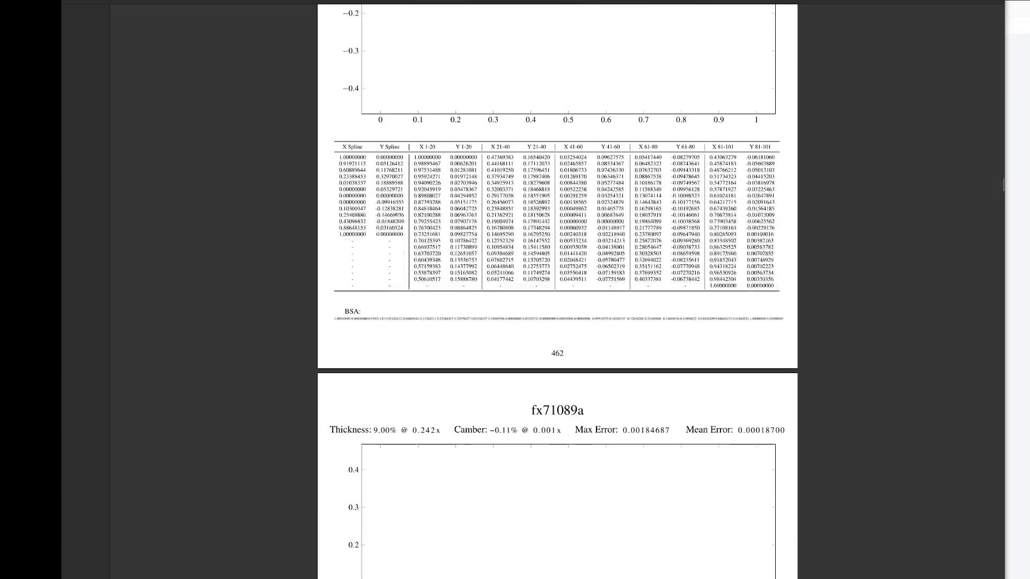
scroll(557, 290, "down", 6)
scroll(558, 290, "down", 9)
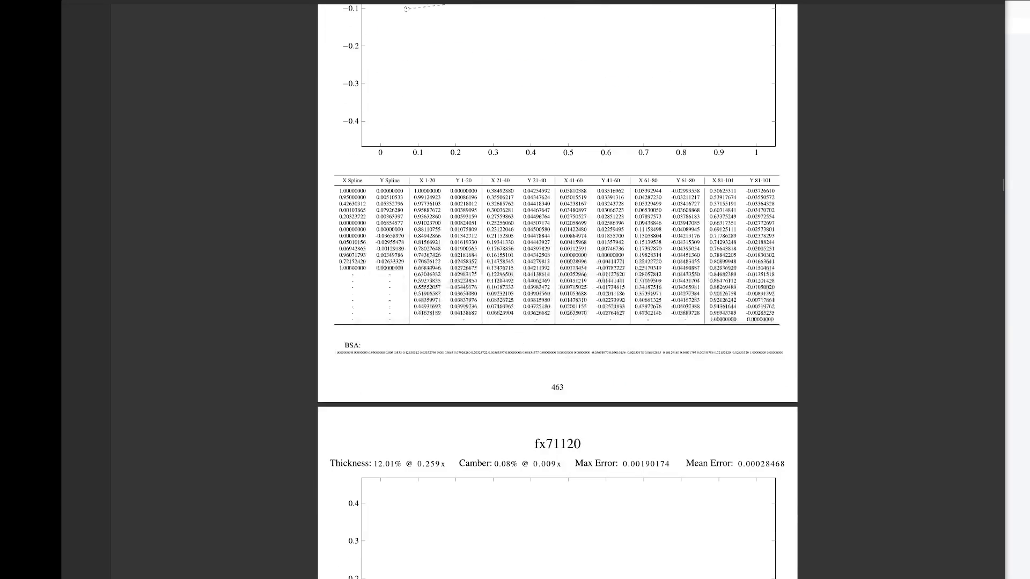
scroll(558, 290, "down", 6)
scroll(557, 289, "down", 5)
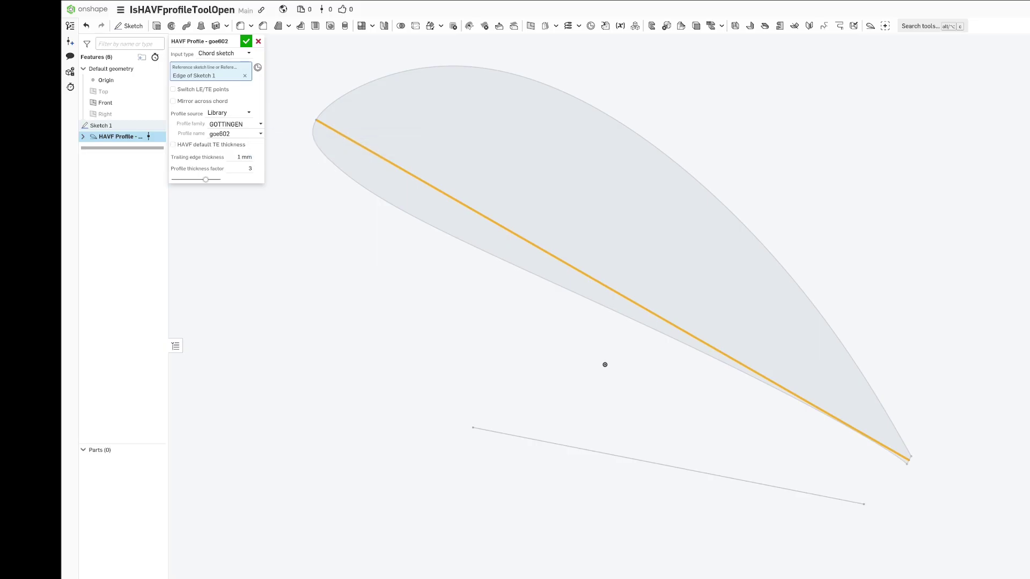
Try the goe300 profile from the library, and return to goe602
left_click(235, 134)
left_click(235, 215)
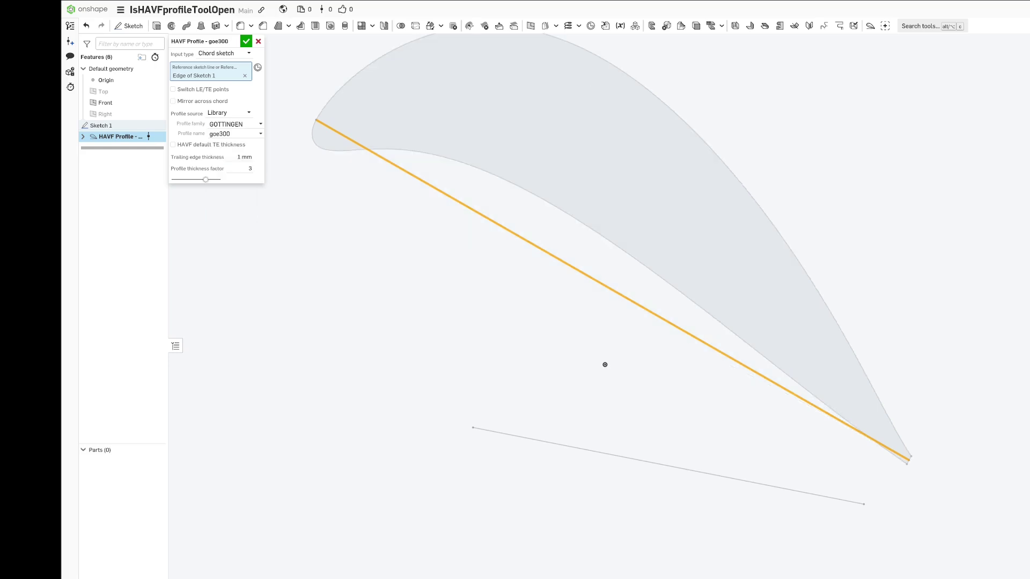
left_click(235, 134)
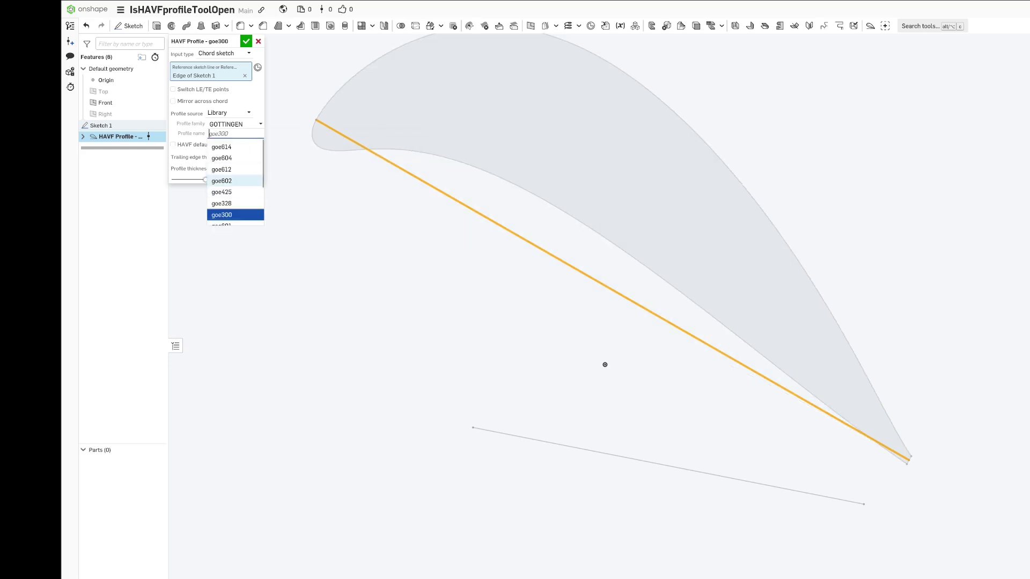
left_click(235, 180)
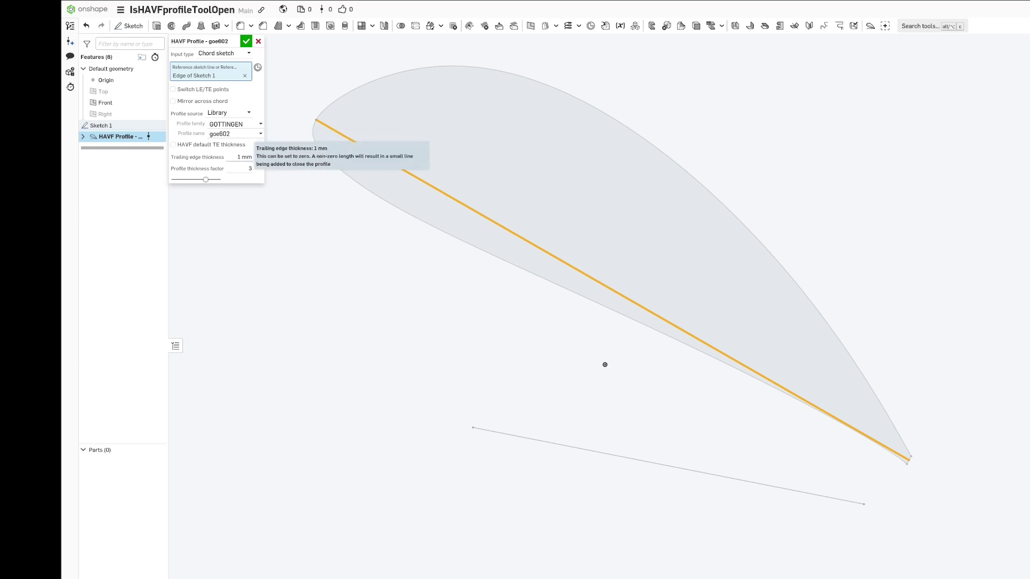
Return to the HAVF airfoil catalogue PDF and examine the trailing edges of further fx-series airfoils
key("super")
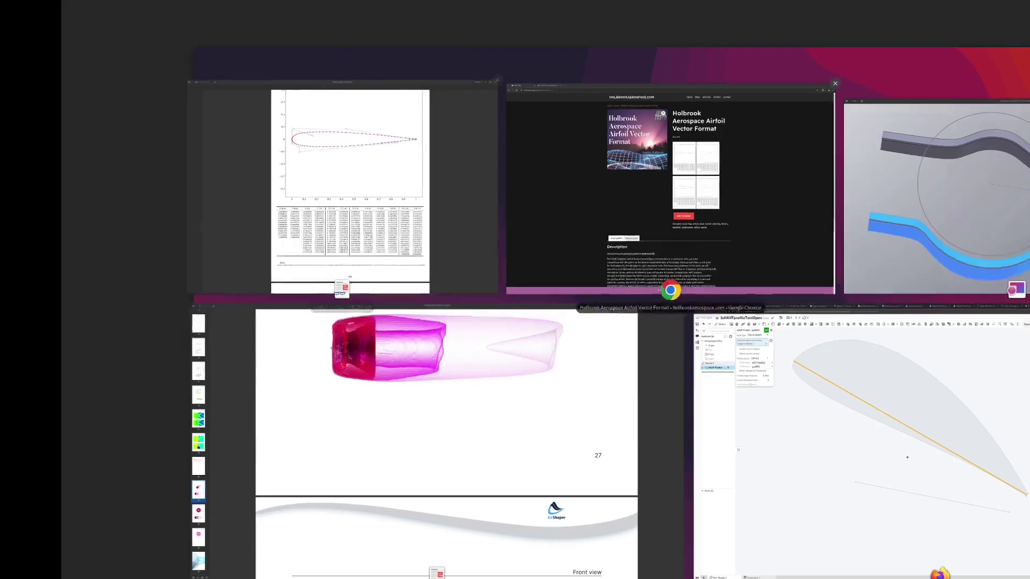
left_click(349, 188)
scroll(557, 290, "down", 10)
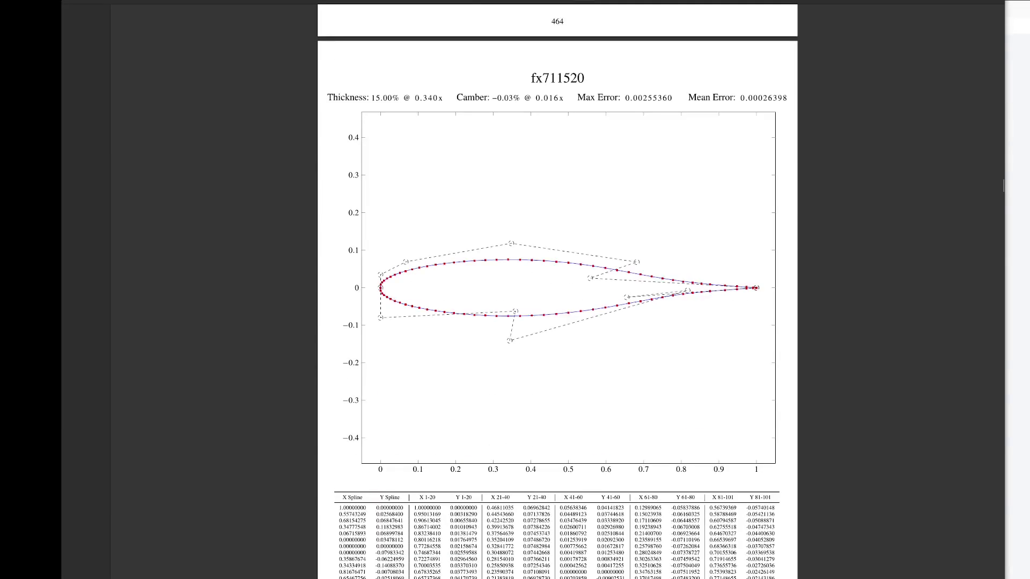
scroll(557, 290, "down", 10)
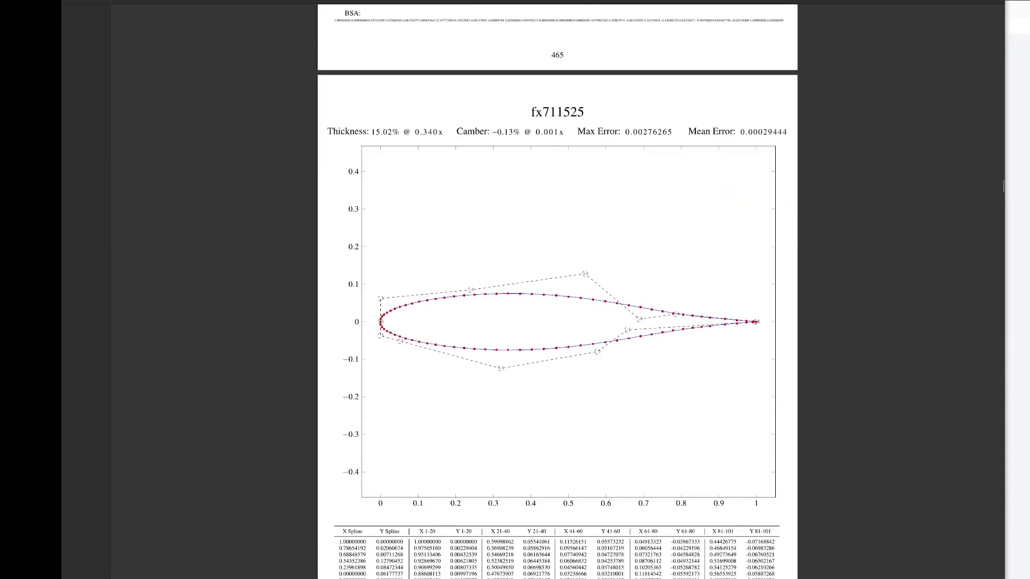
scroll(558, 290, "down", 20)
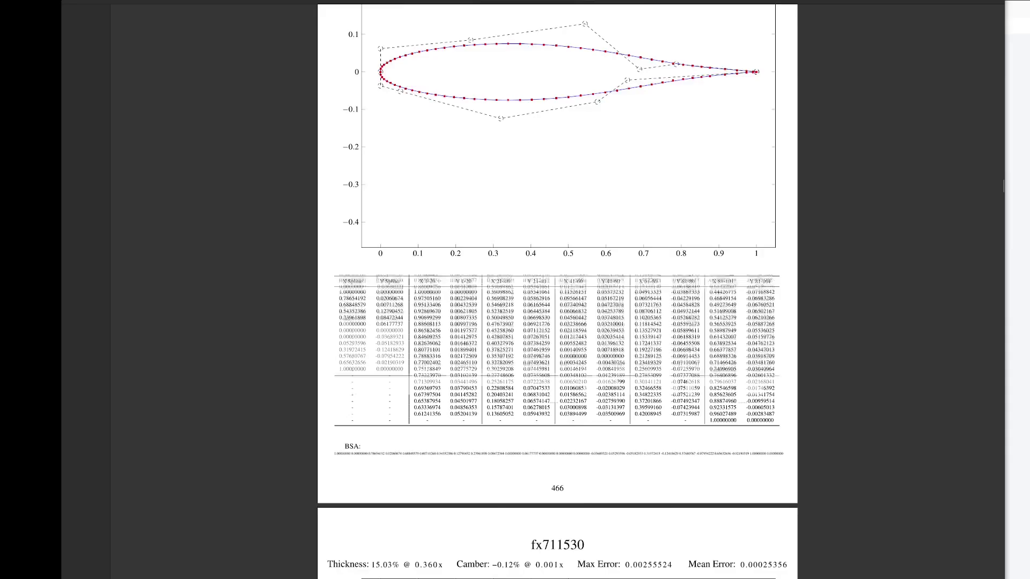
scroll(558, 289, "down", 20)
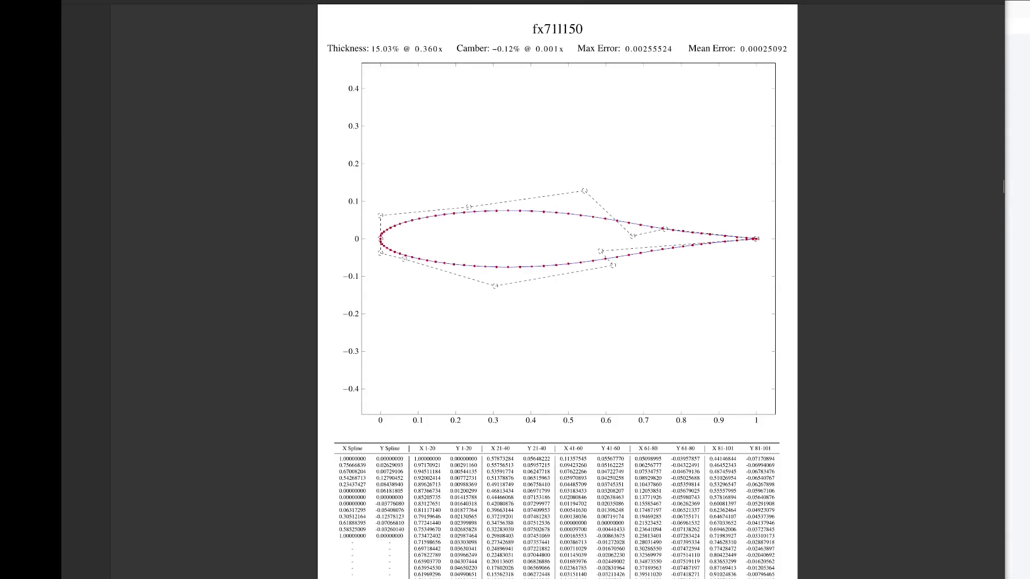
scroll(557, 289, "down", 10)
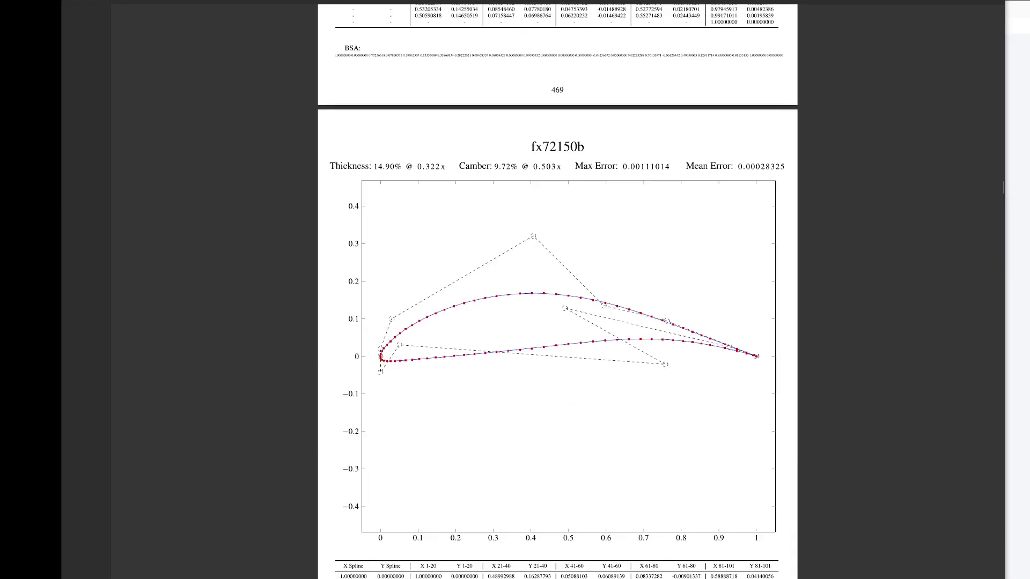
scroll(557, 290, "down", 5)
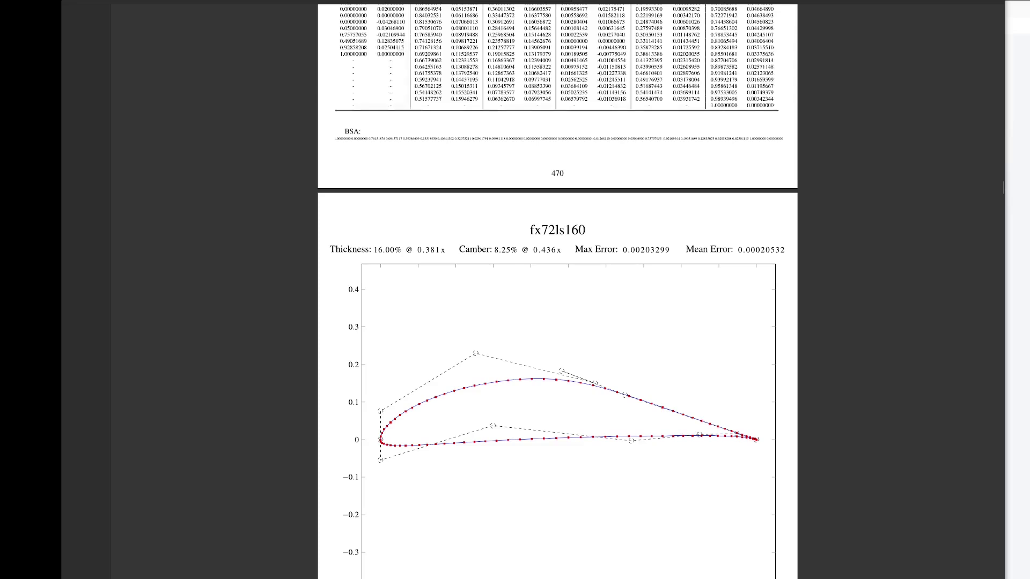
scroll(558, 290, "down", 4)
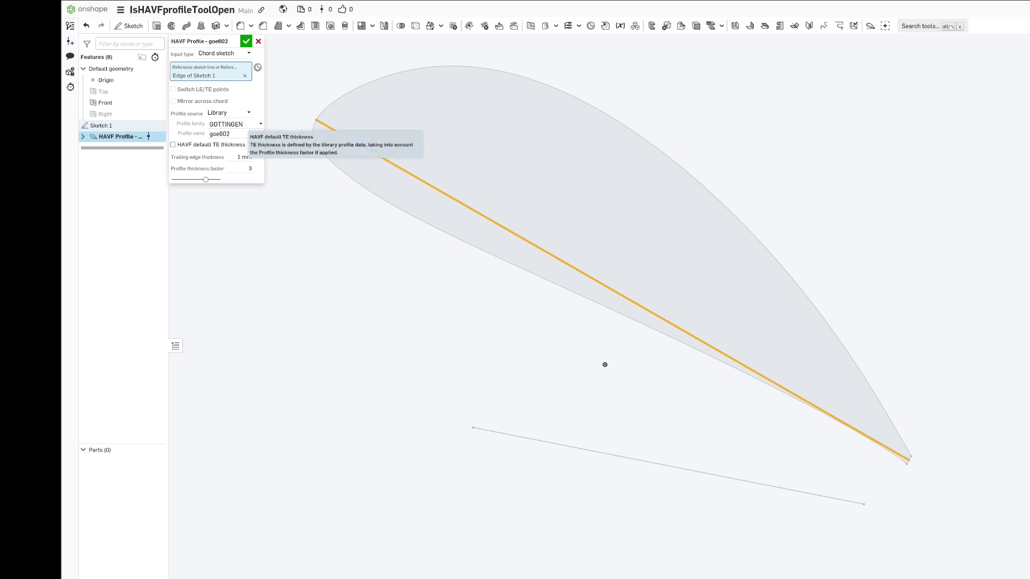
Turn on the HAVF default TE thickness for the goe602 profile
left_click(173, 144)
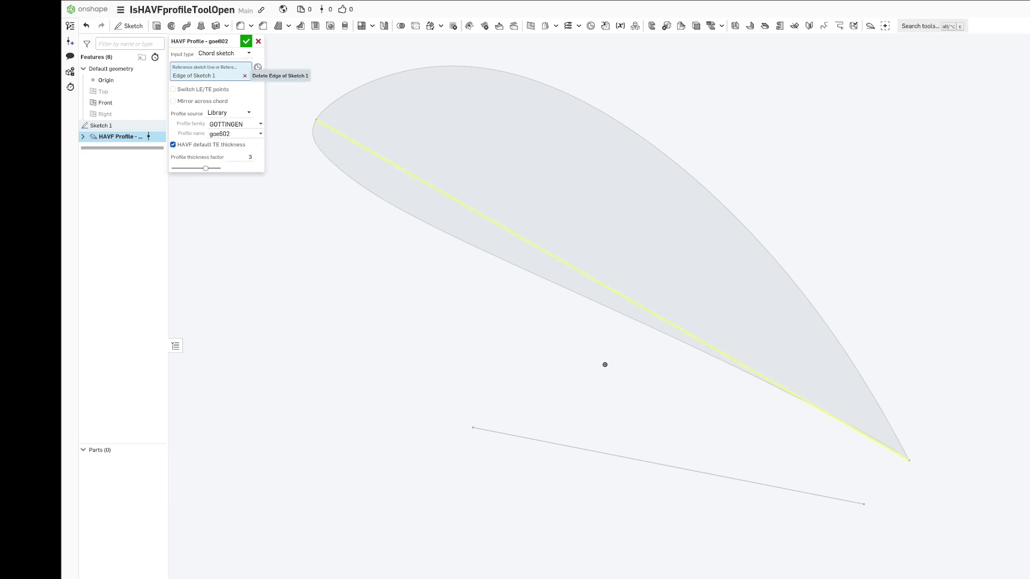
Replace the profile's chord reference with the shorter lower sketch line and switch its LE/TE points
left_click(246, 75)
key("ctrl+z")
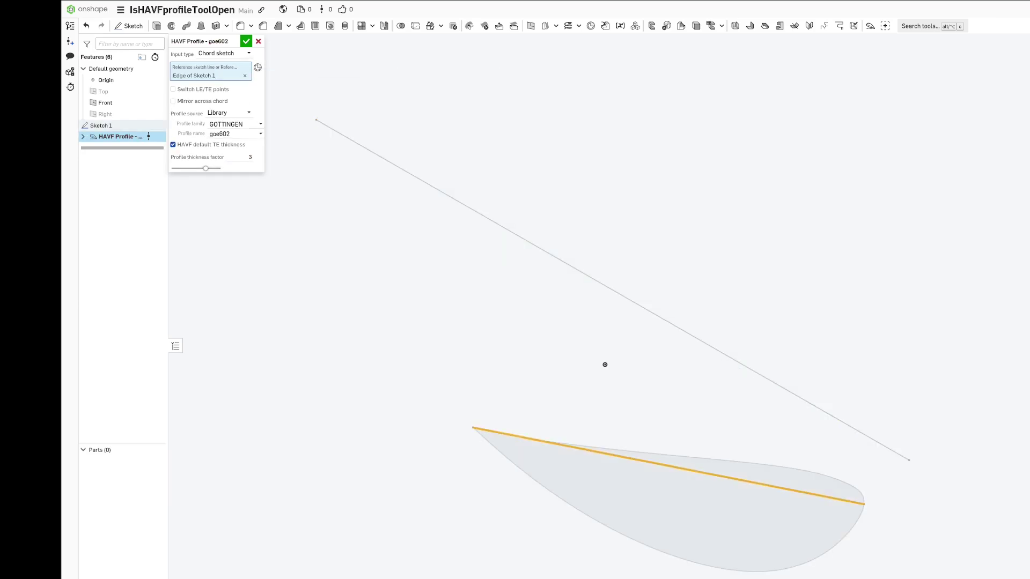
left_click(173, 89)
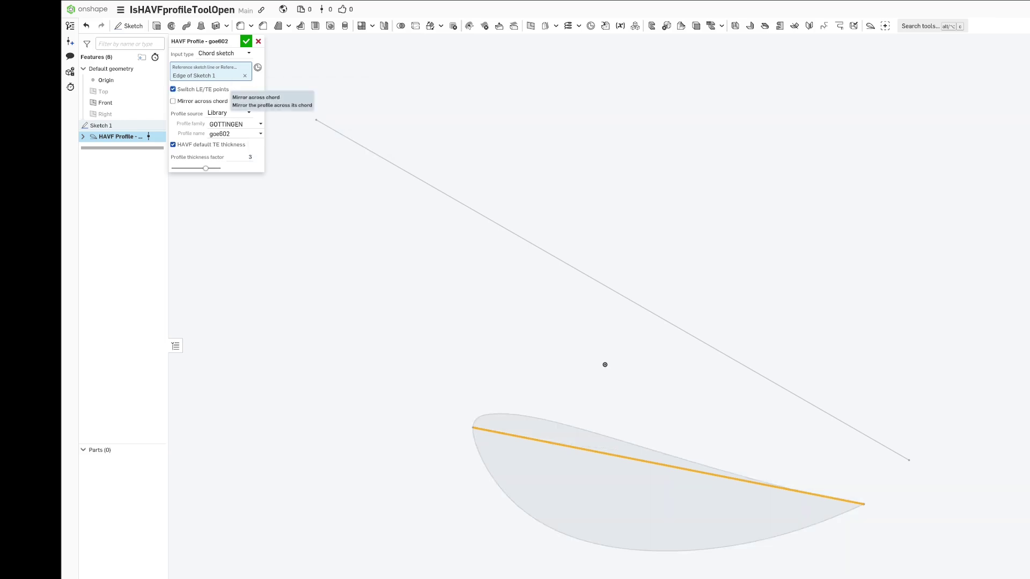
Mirror the goe602 profile across its chord, turn off the HAVF default TE thickness, and set the trailing edge thickness to 3 mm
left_click(173, 101)
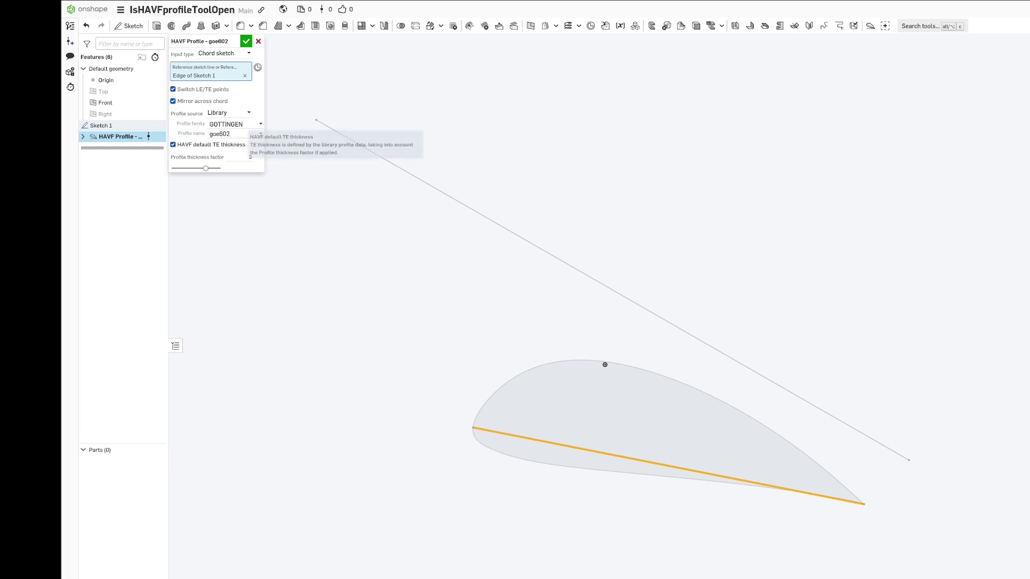
left_click(173, 144)
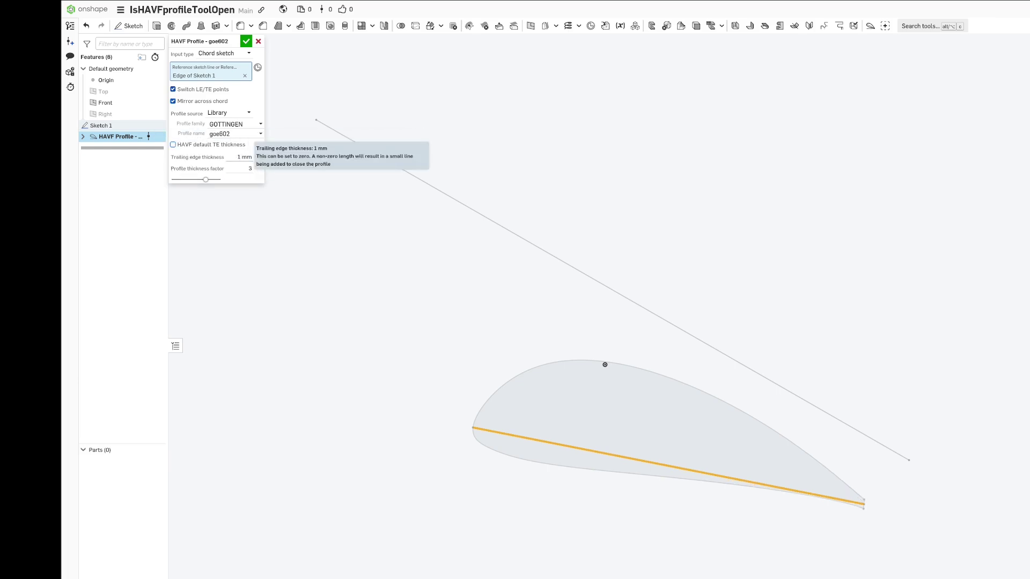
left_click(245, 157)
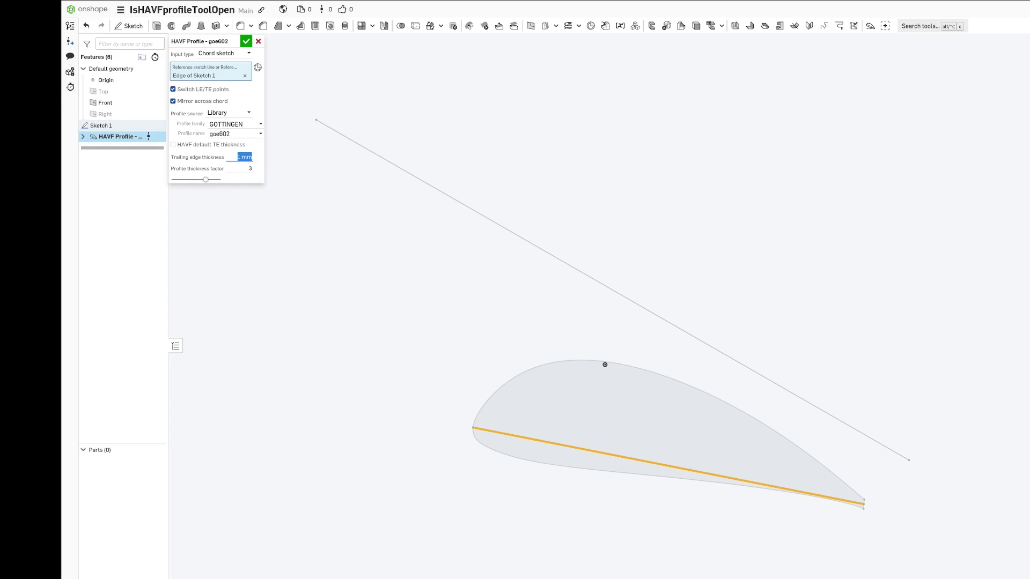
type("3")
key("Return")
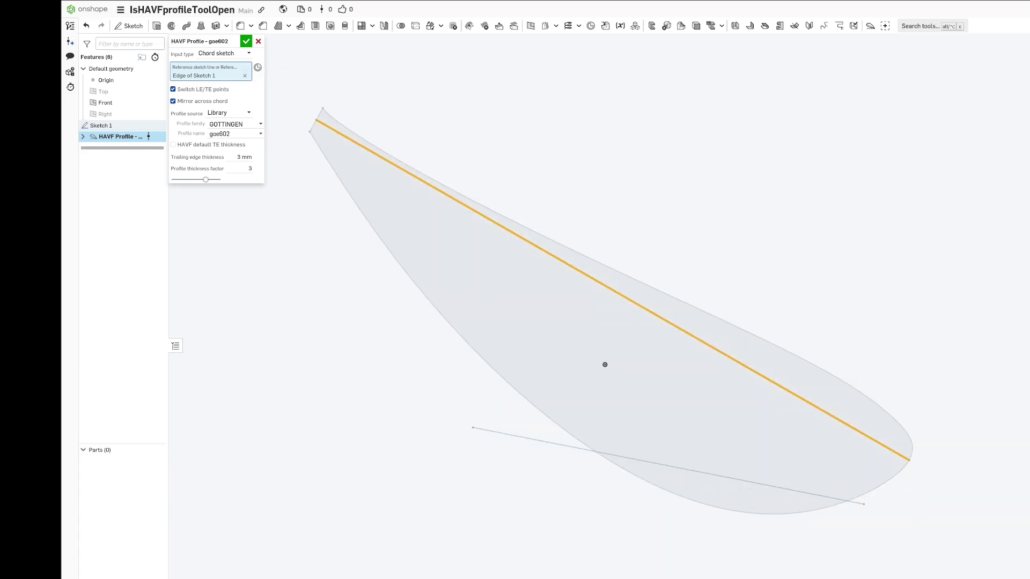
Try the profile on the longer upper line without LE/TE switching or mirroring, and return it to the shorter line with both options on
left_click(173, 89)
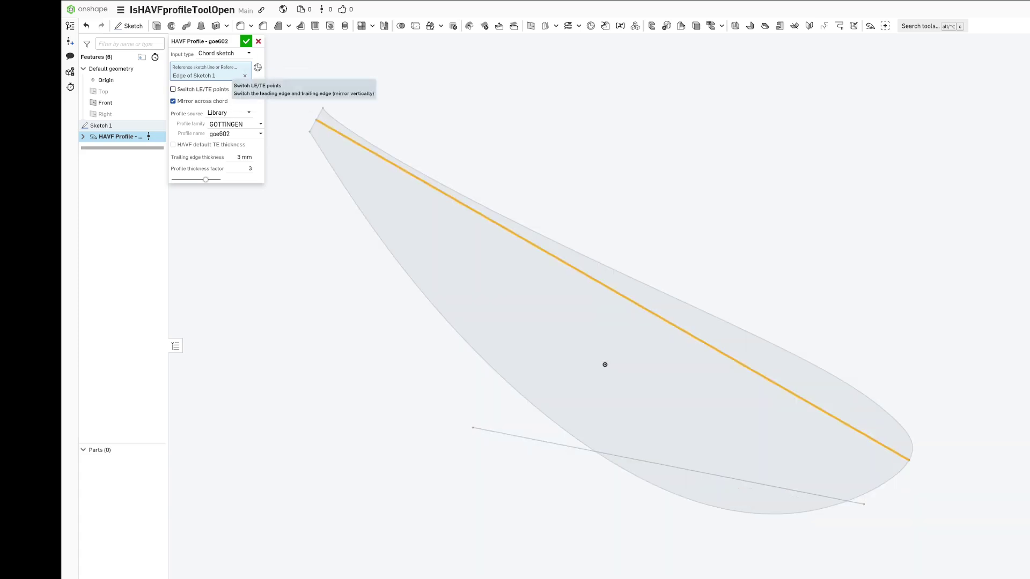
left_click(173, 101)
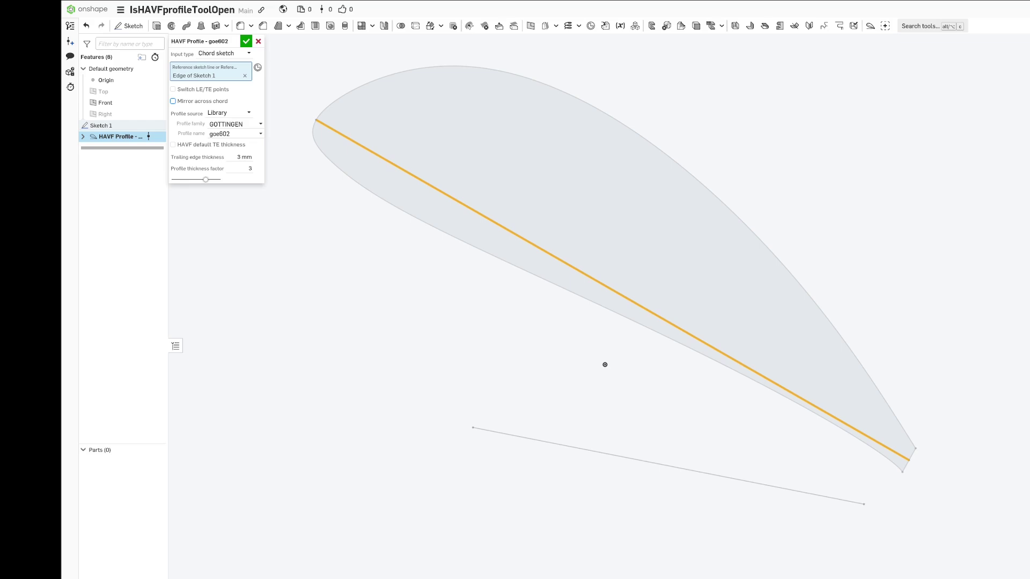
left_click(669, 466)
left_click(173, 90)
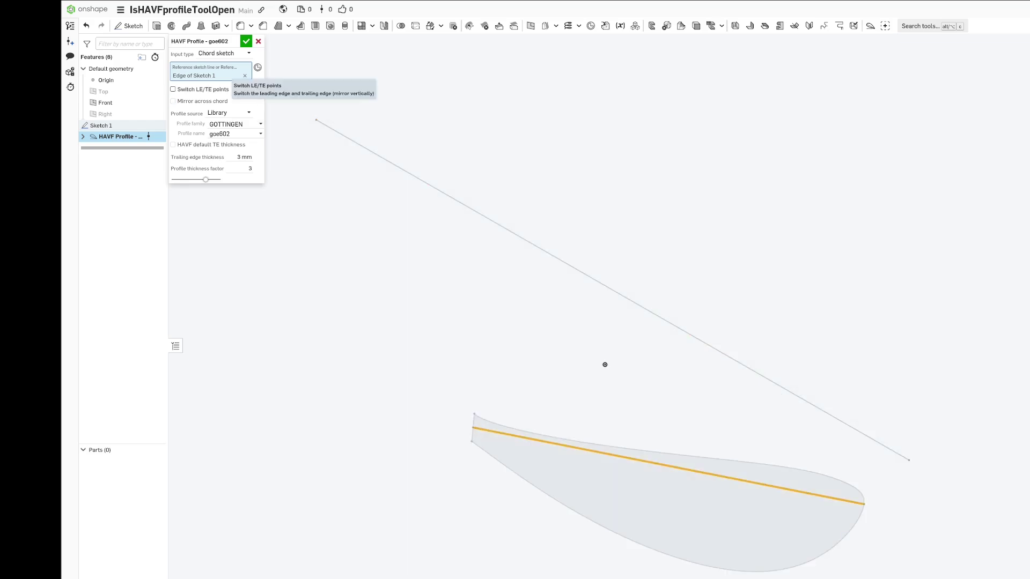
left_click(172, 101)
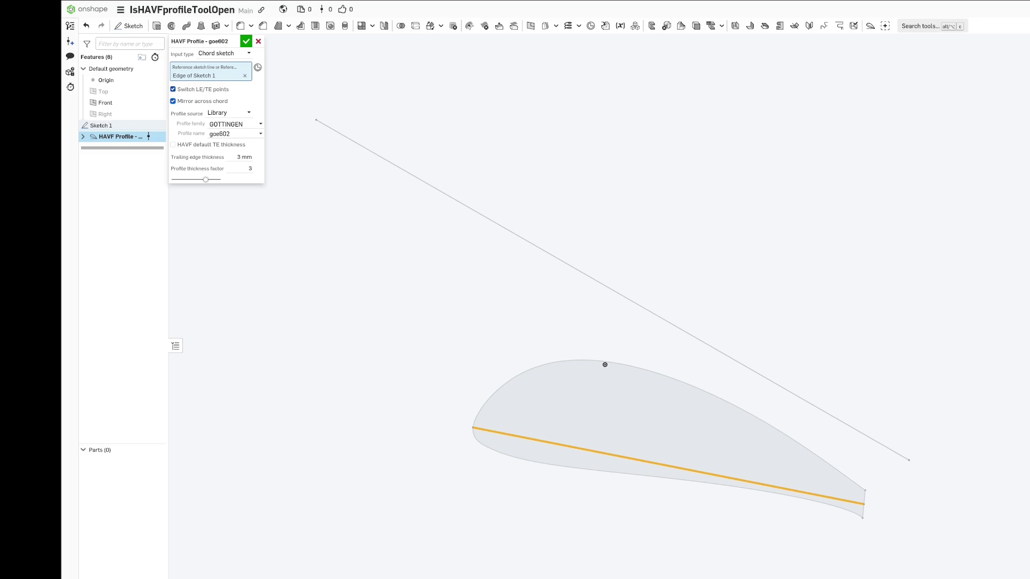
Switch to the HAVF airfoil catalogue PDF and copy the BSA data of the fx73170a airfoil
key("super")
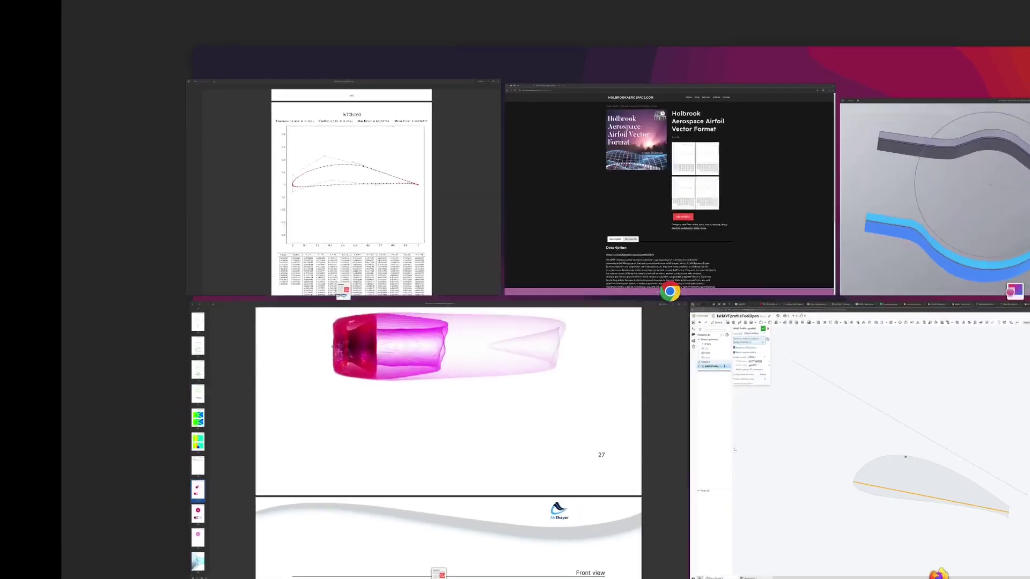
left_click(342, 188)
scroll(558, 290, "down", 5)
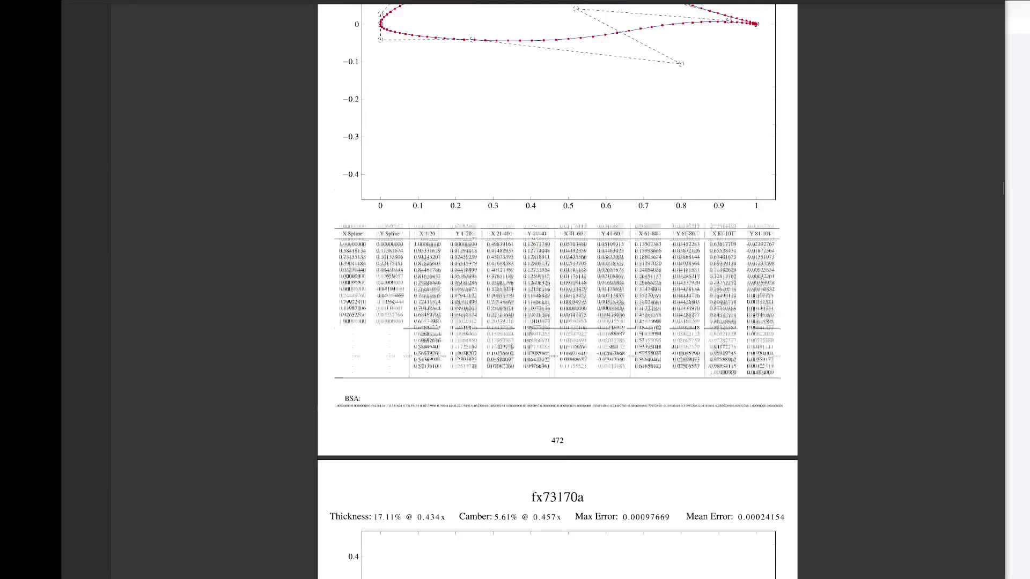
scroll(557, 290, "down", 7)
scroll(557, 290, "up", 4)
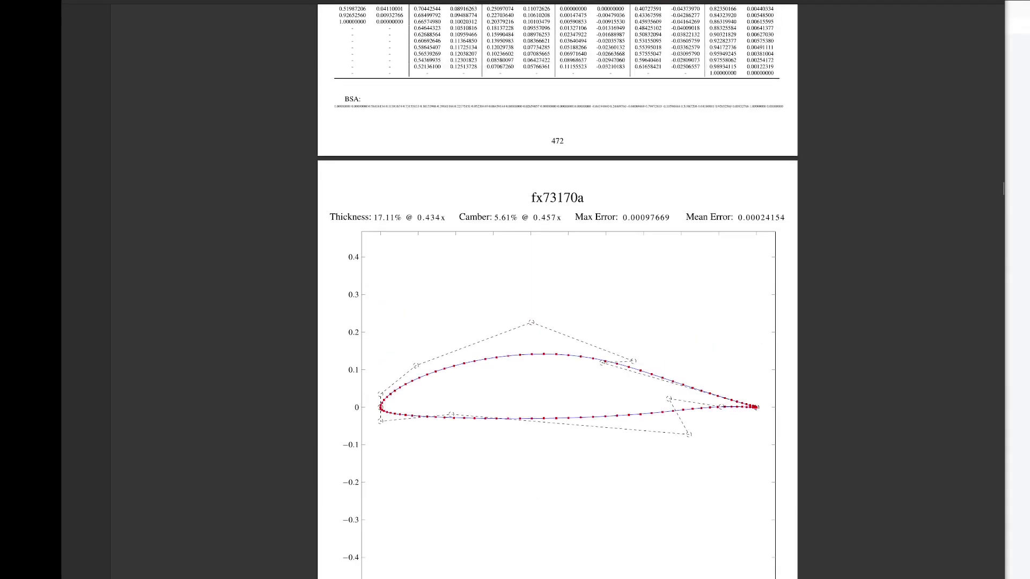
scroll(558, 290, "down", 3)
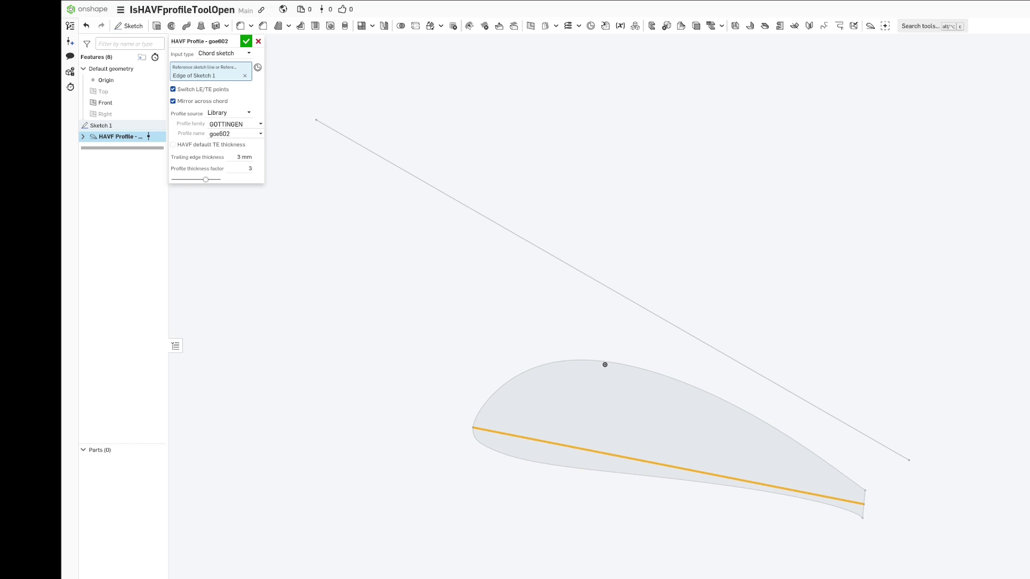
In Onshape, set the profile source to Custom and paste the copied BSA data as the custom data
left_click(228, 112)
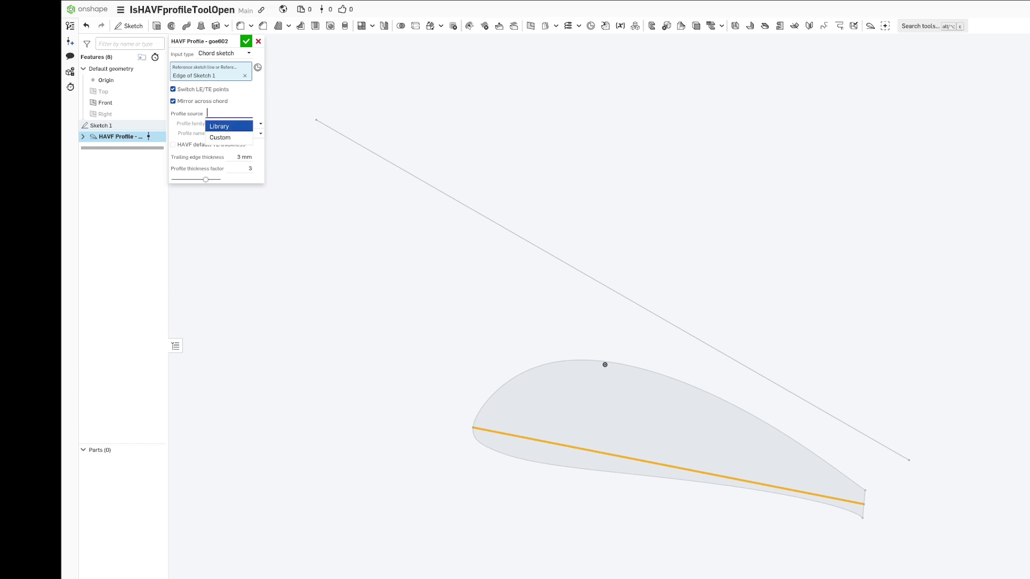
left_click(220, 135)
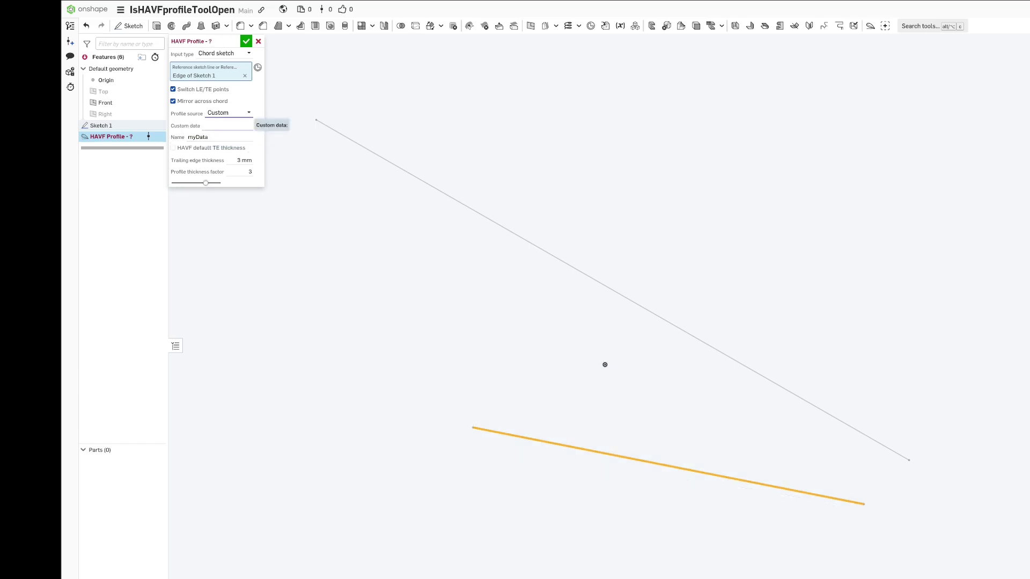
left_click(228, 126)
key("ctrl+v")
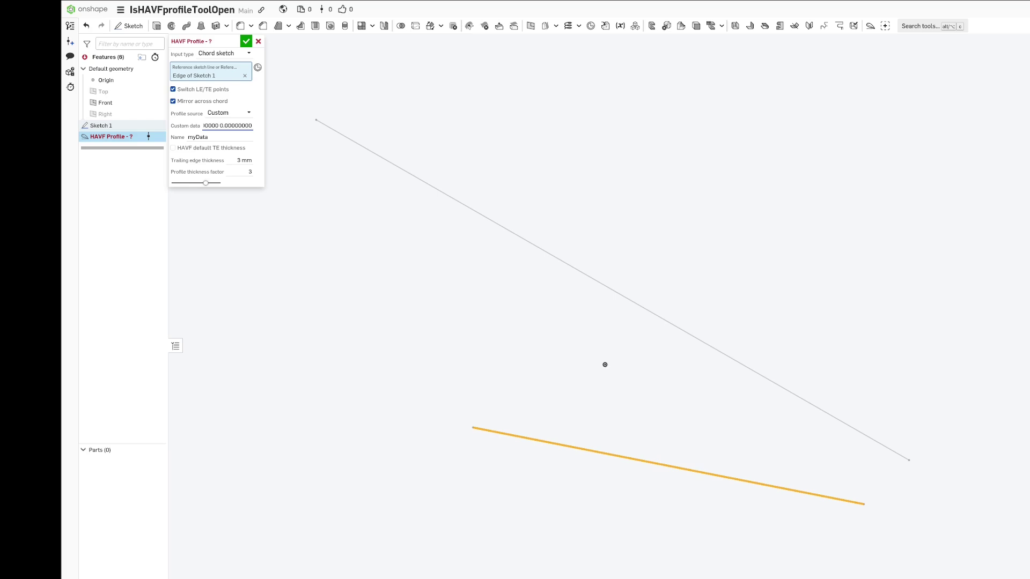
key("Return")
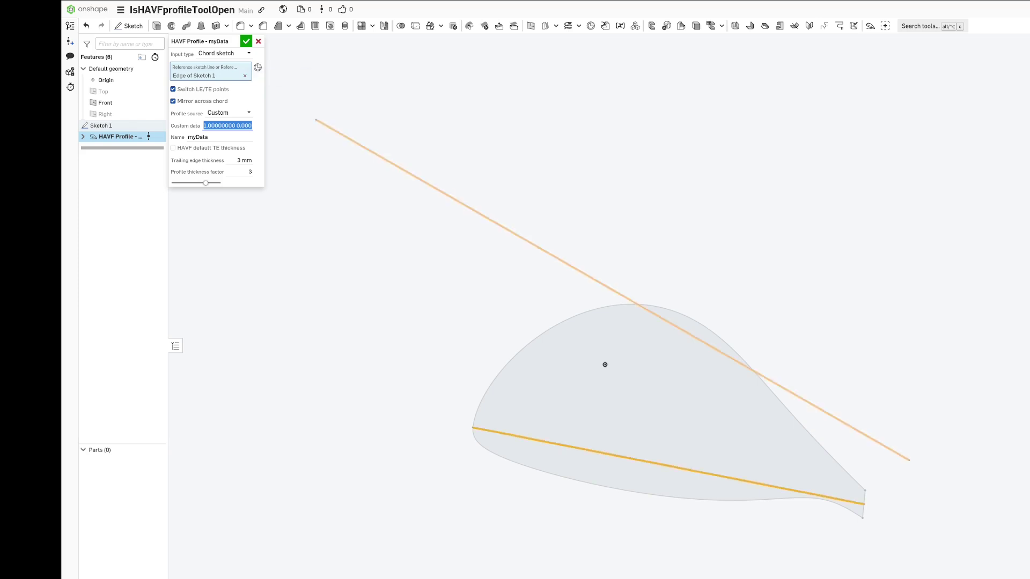
Move the myData profile to the longer upper sketch line and turn off LE/TE switching and chord mirroring
left_click(375, 154)
left_click(173, 90)
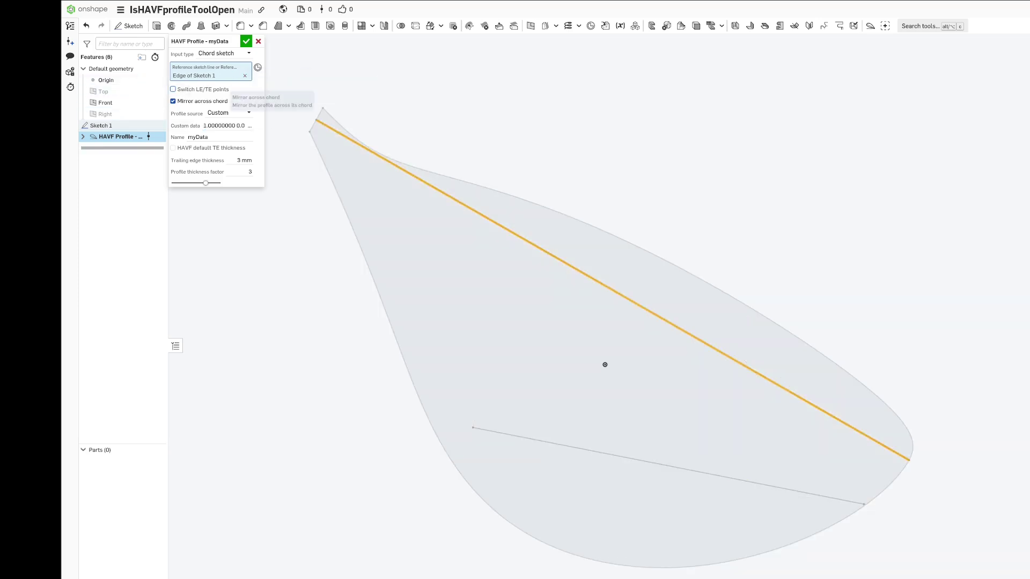
left_click(174, 101)
Set the myData profile's trailing edge thickness to 1 mm and its profile thickness factor to 1
left_click(244, 160)
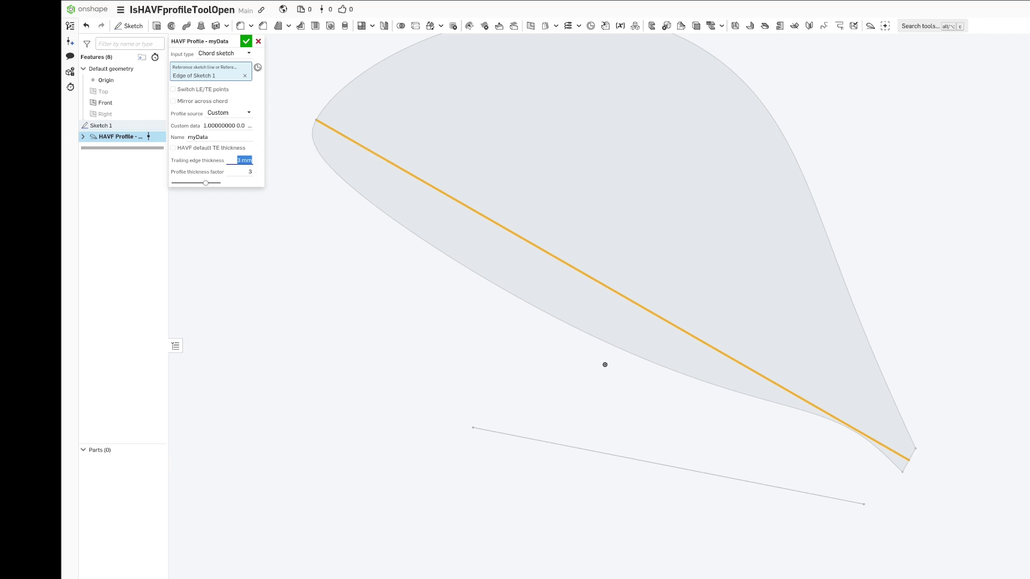
type("1")
key("Tab")
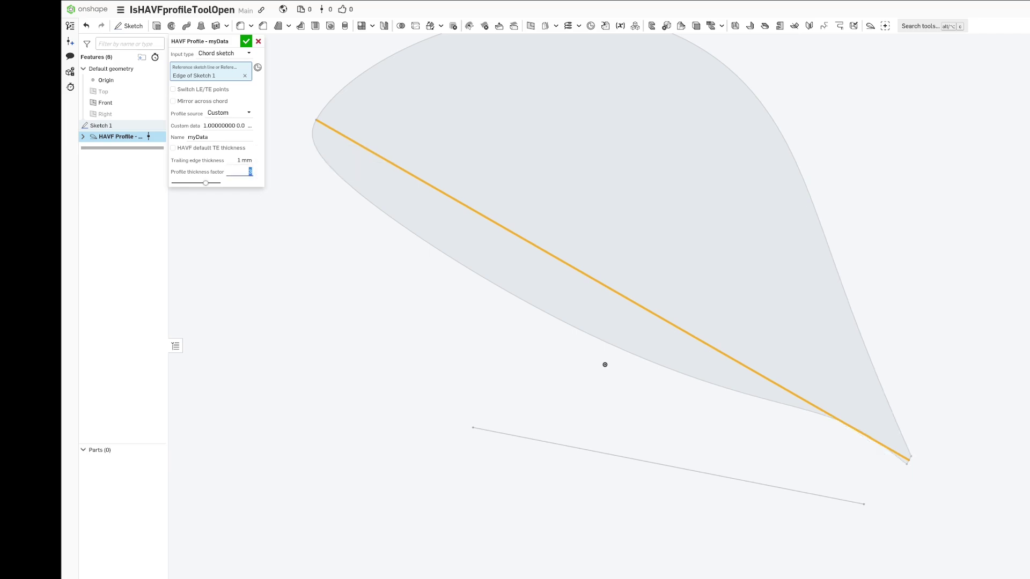
type("1")
key("Tab")
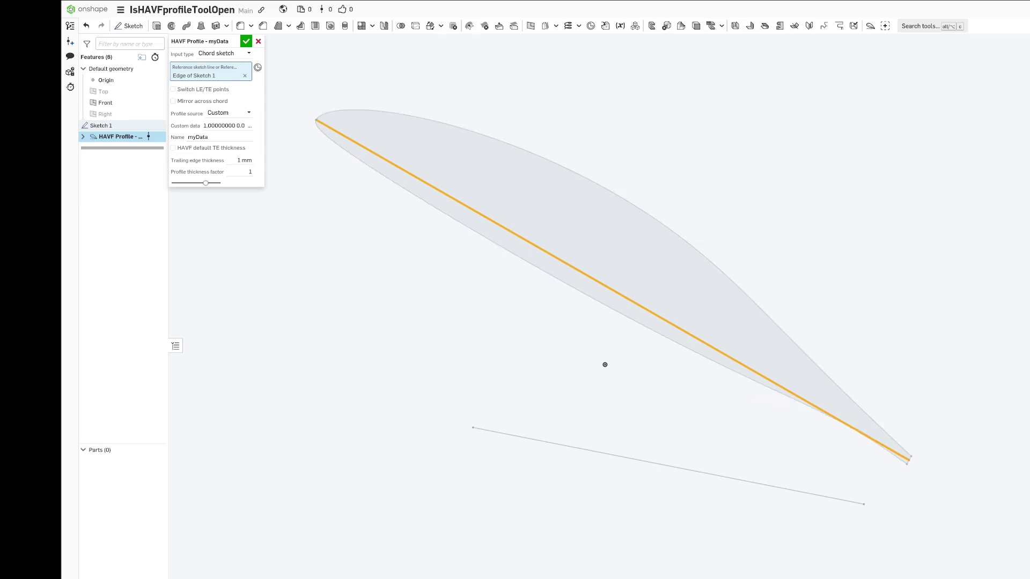
Compare the custom profile's shape with the fx73170a plot in the airfoil catalogue PDF
key("ctrl+Up")
left_click(343, 215)
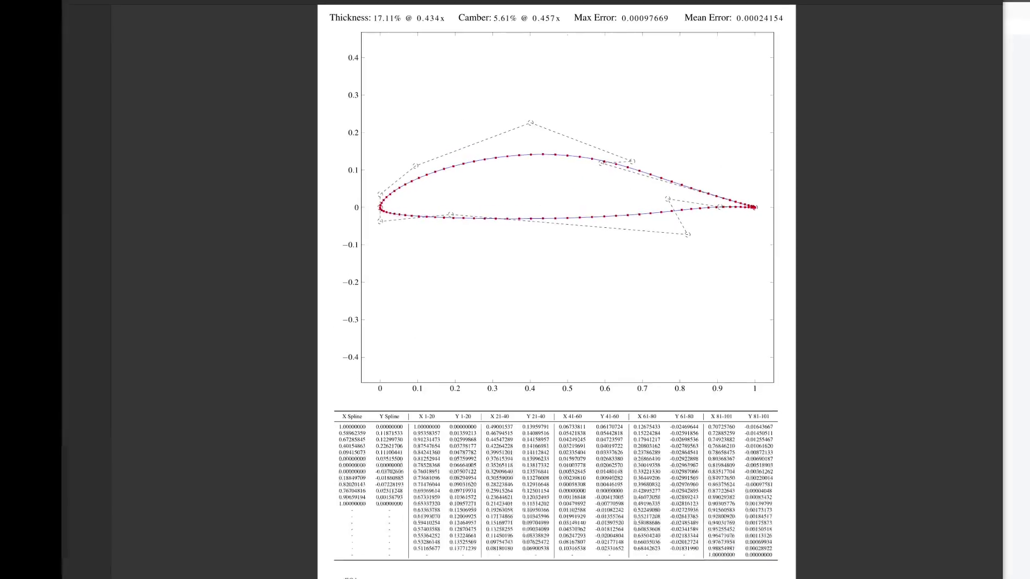
key("alt+Tab")
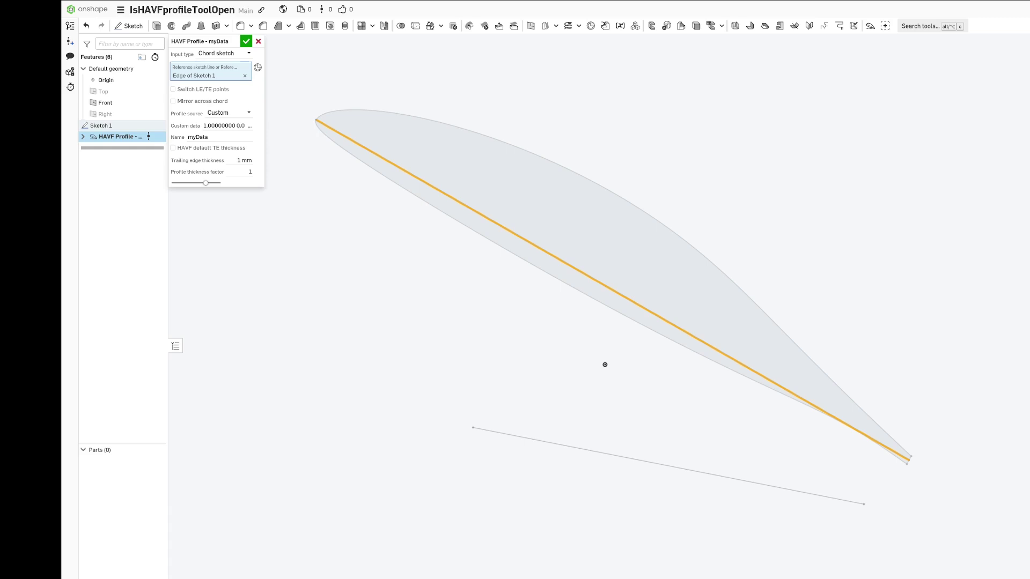
Turn on the HAVF default TE thickness and place the profile on the shorter lower line with LE/TE points switched and mirrored across the chord
left_click(173, 148)
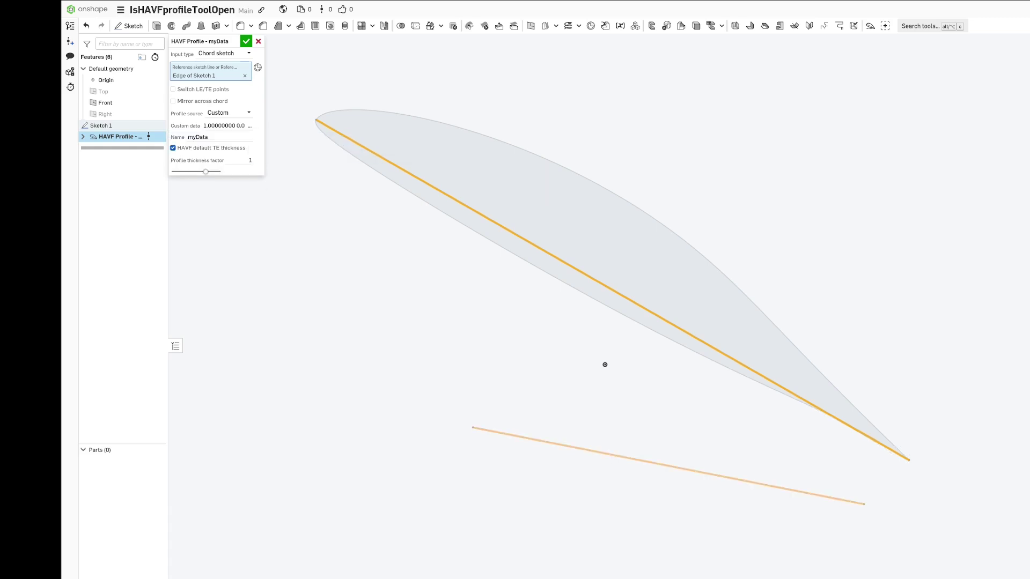
left_click(669, 466)
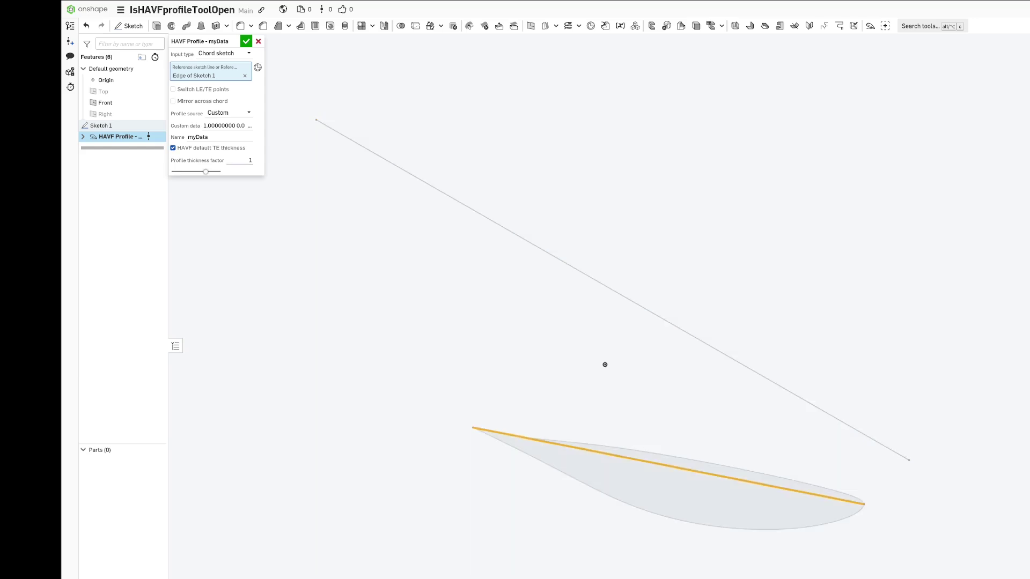
left_click(172, 89)
left_click(173, 101)
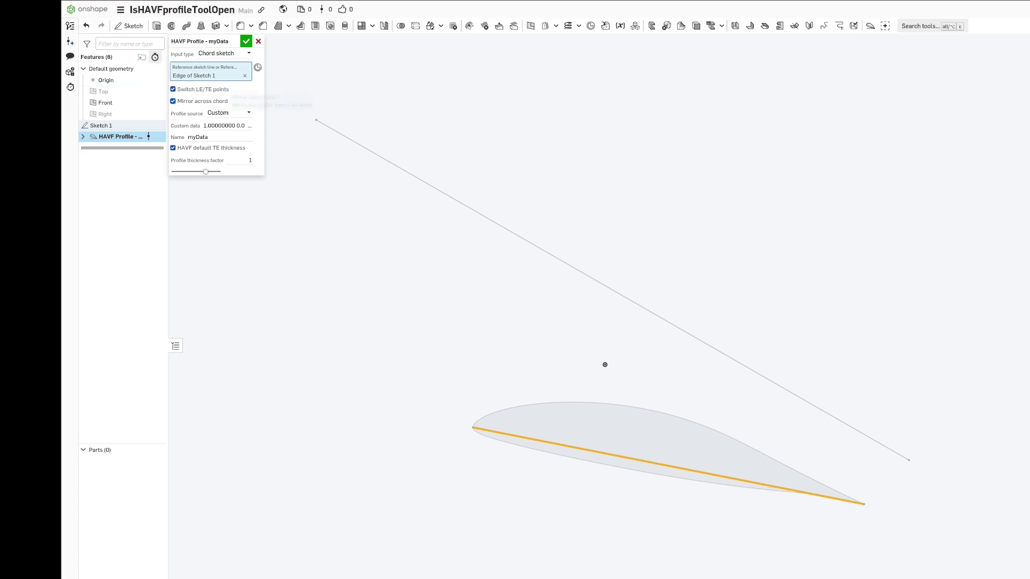
Copy the BSA data of the fx73cl1152 airfoil from the catalogue PDF and return to Onshape
key("super")
left_click(344, 193)
scroll(343, 193, "down", 10)
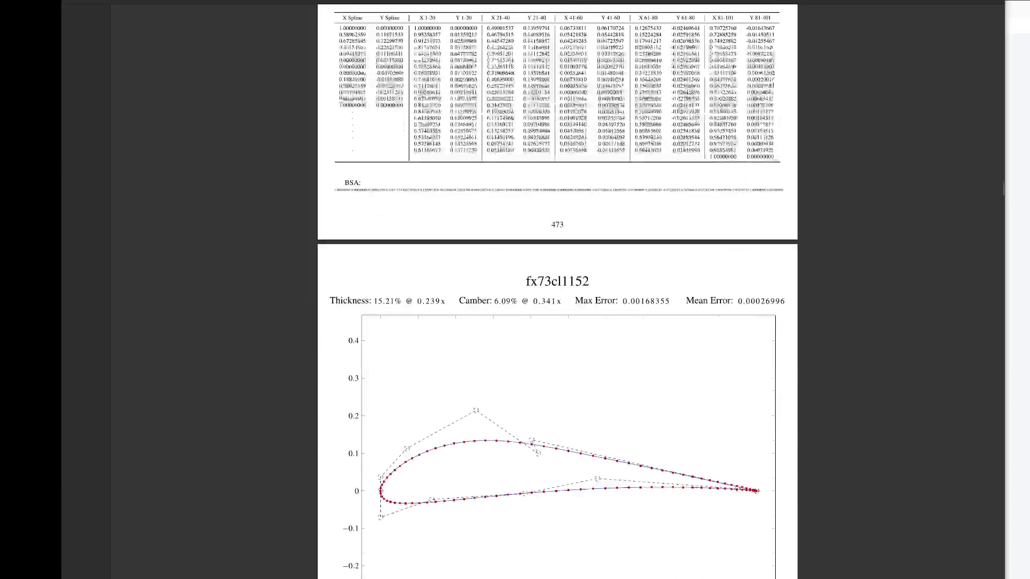
left_click_drag(333, 524, 783, 523)
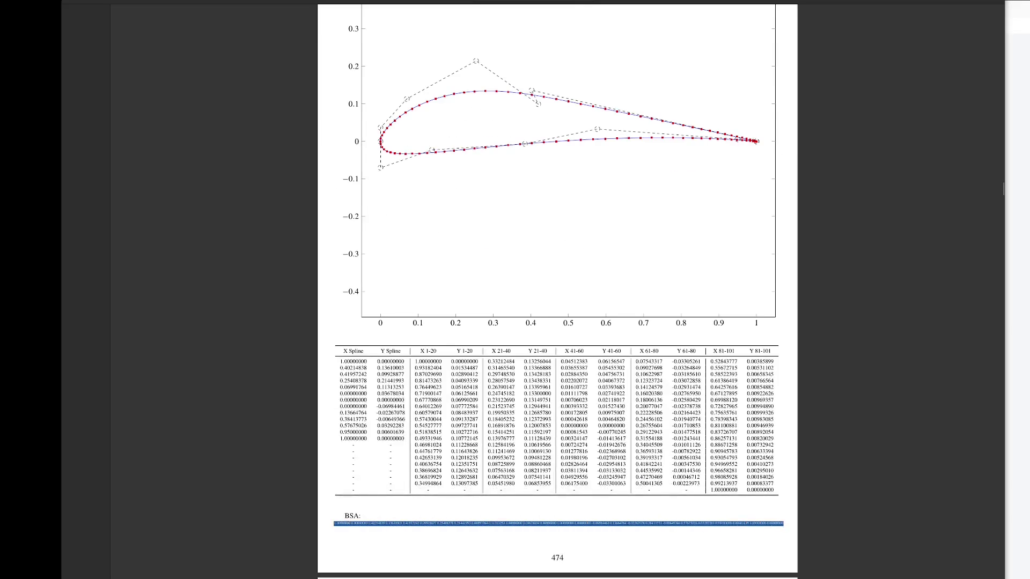
key("alt+Tab")
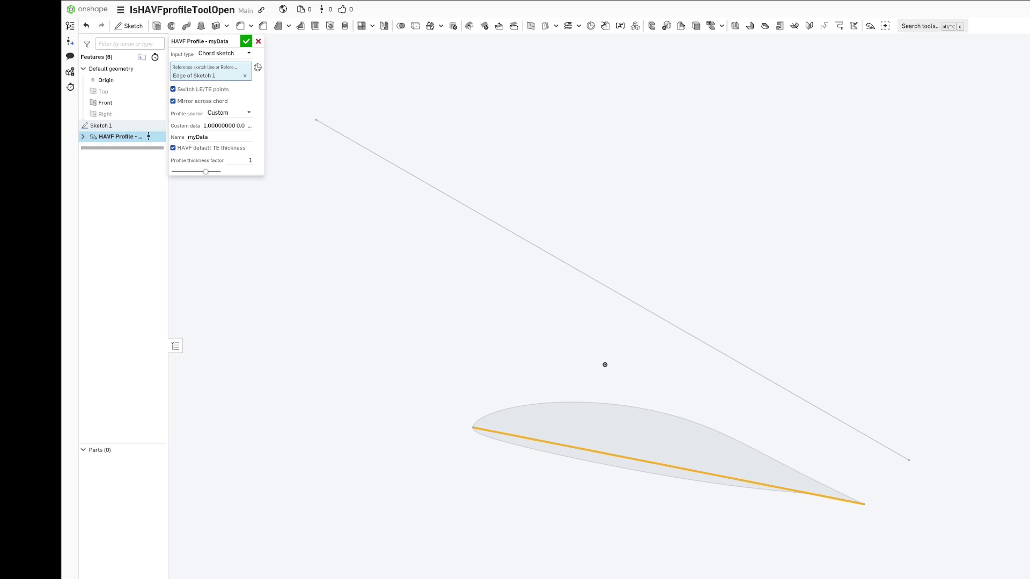
Replace the profile's custom data with the copied fx73cl1152 BSA data
left_click(228, 126)
key("ctrl+v")
key("Return")
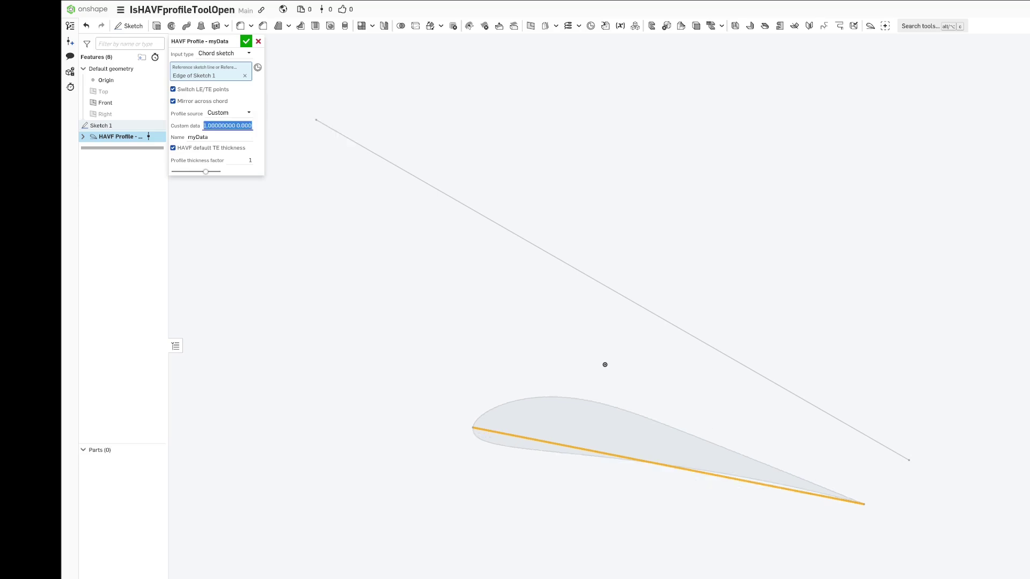
Move the profile to the longer upper line without LE/TE switching or chord mirroring, and turn off the HAVF default TE thickness
left_click(248, 160)
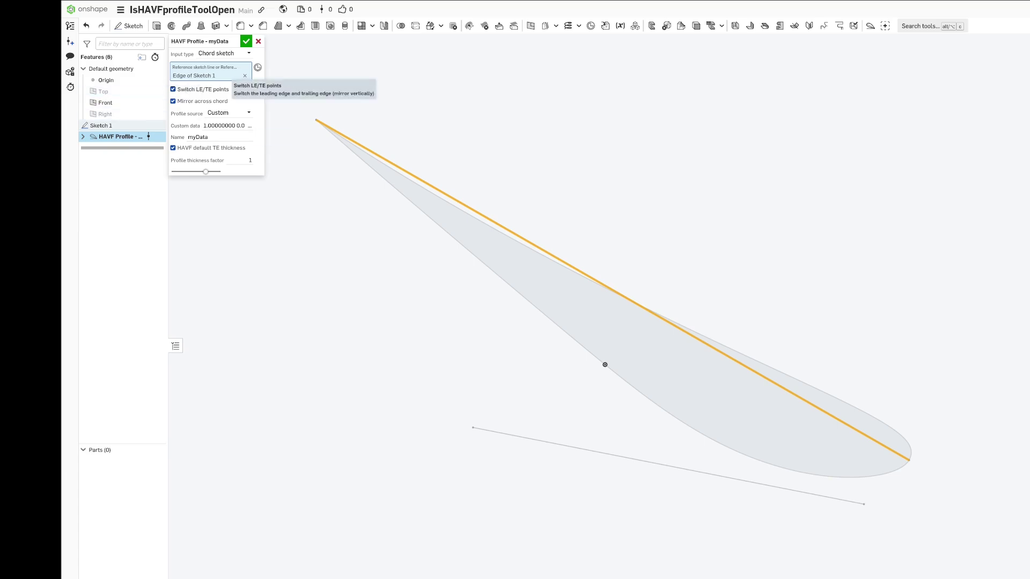
left_click(173, 90)
left_click(172, 101)
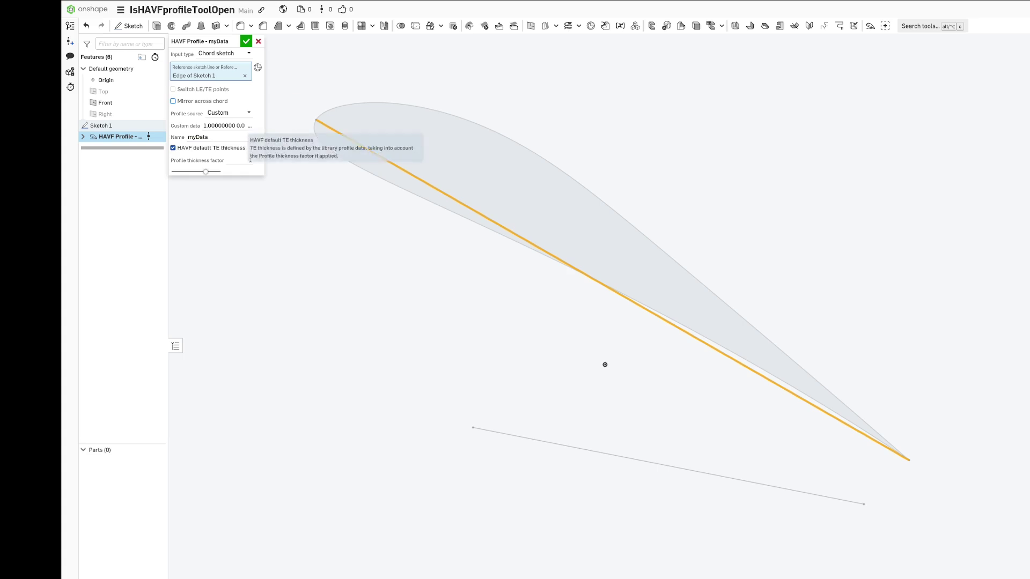
left_click(173, 147)
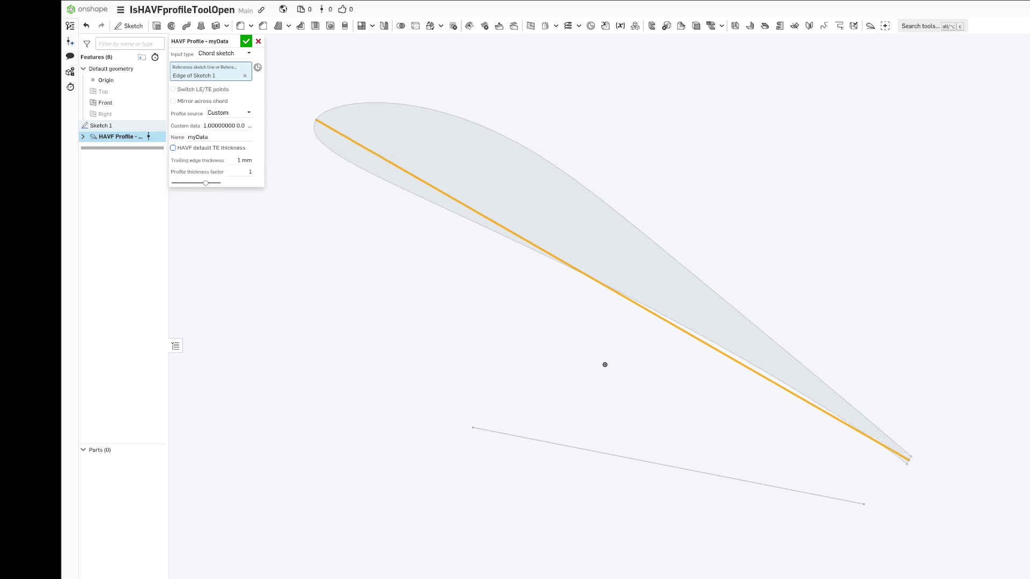